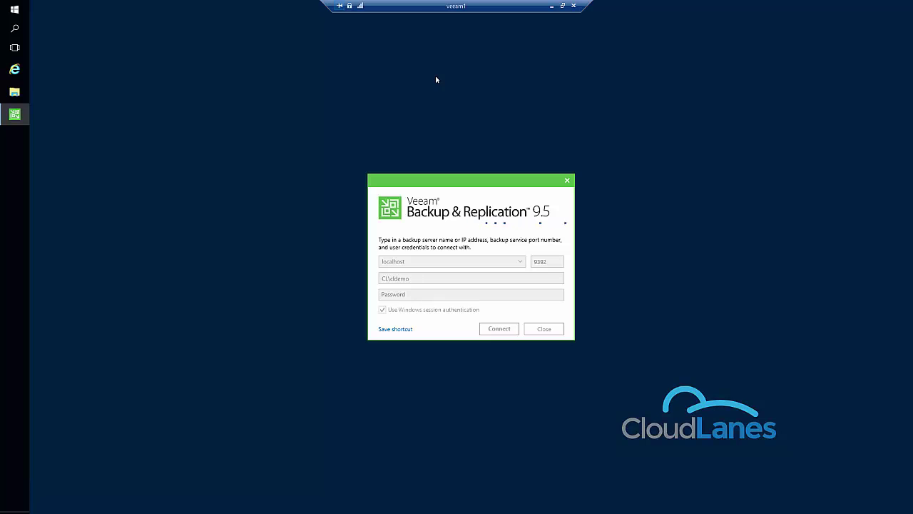
Step: Open the Windows Start menu while the Veeam localhost connection dialog is showing
{"action": "left_click", "coordinate": [13, 10]}
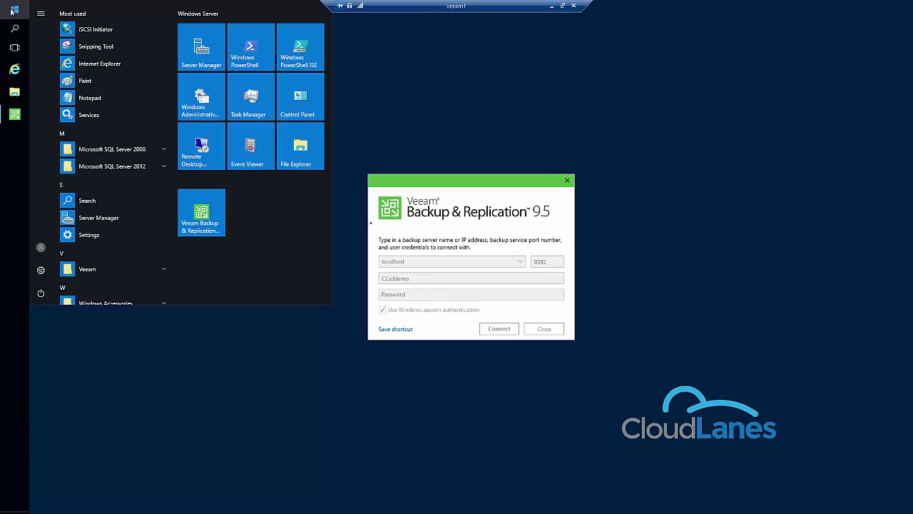
Step: In iSCSI Initiator, verify the CloudLanes target is connected and check its bound volumes and devices
{"action": "type", "text": "iscsi"}
{"action": "key", "text": "Return"}
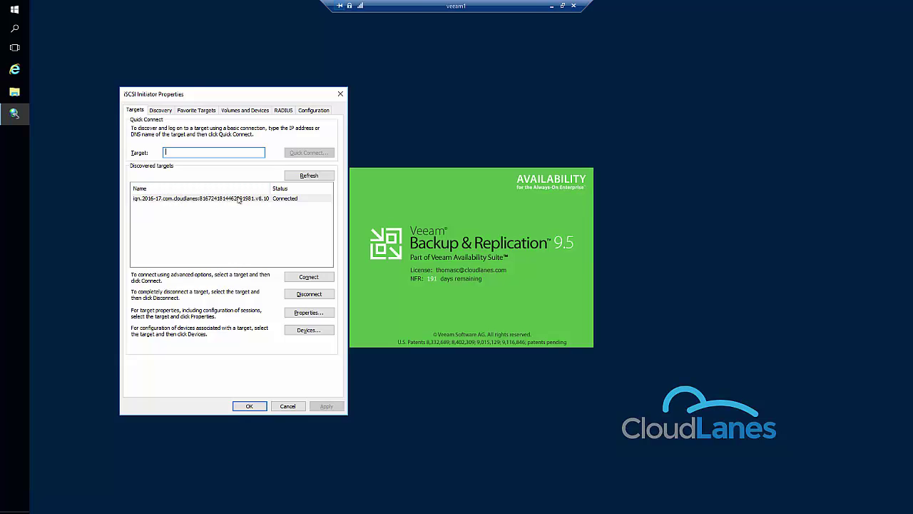
{"action": "left_click", "coordinate": [189, 200]}
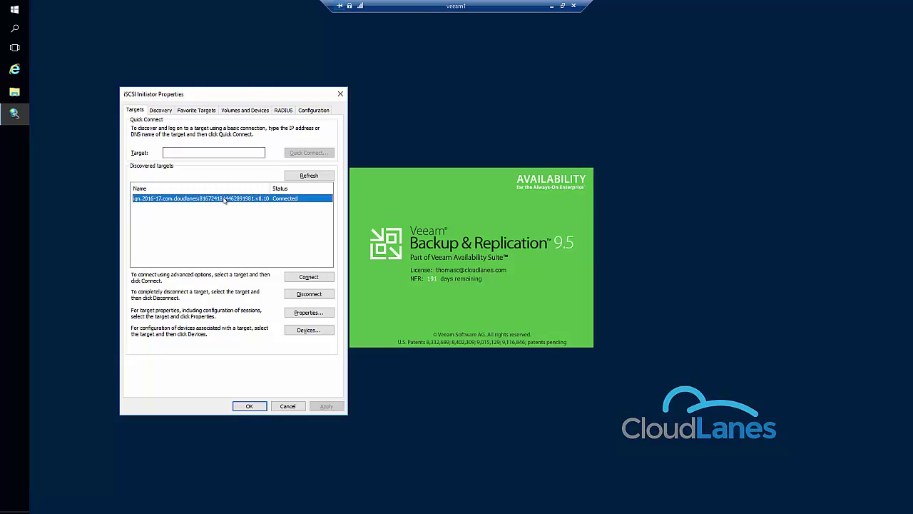
{"action": "left_click", "coordinate": [242, 111]}
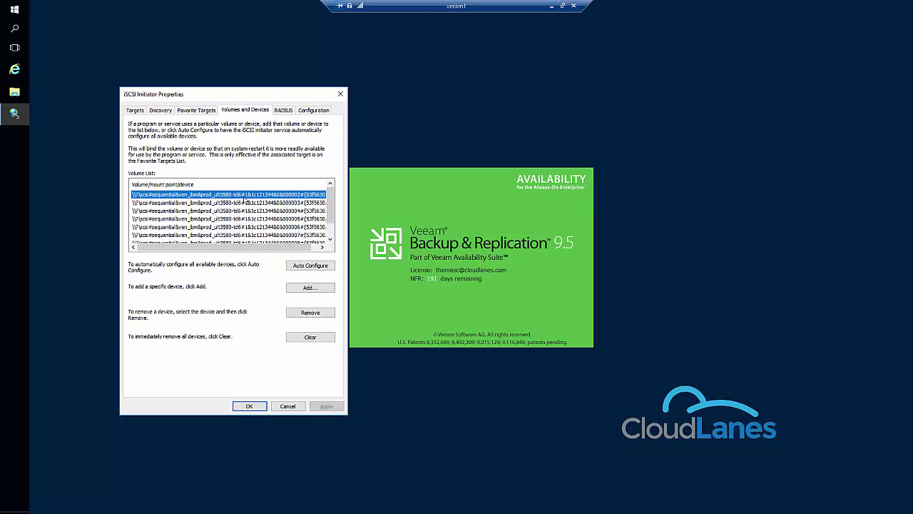
{"action": "left_click", "coordinate": [340, 93]}
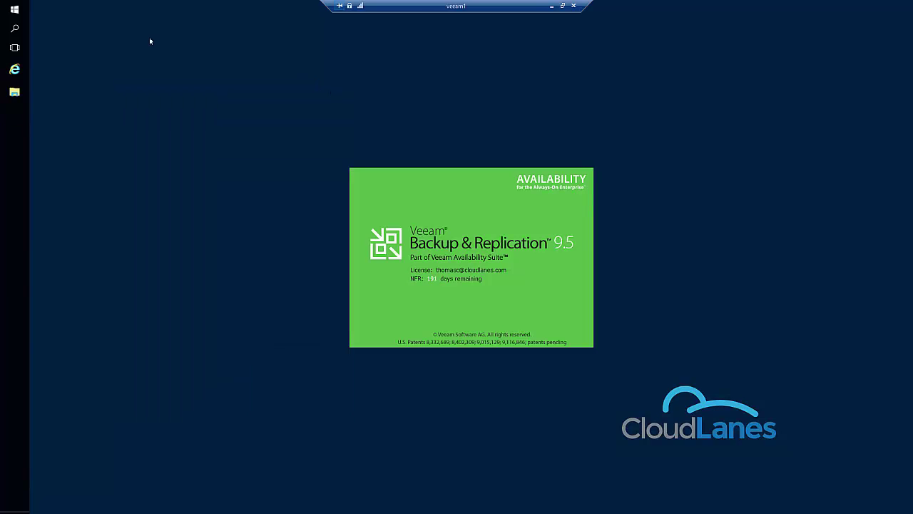
{"action": "right_click", "coordinate": [9, 12]}
Step: Verify Device Manager lists the StorageTek library and eight IBM ULT3580-TD6 tape drives, then close it
{"action": "left_click", "coordinate": [43, 70]}
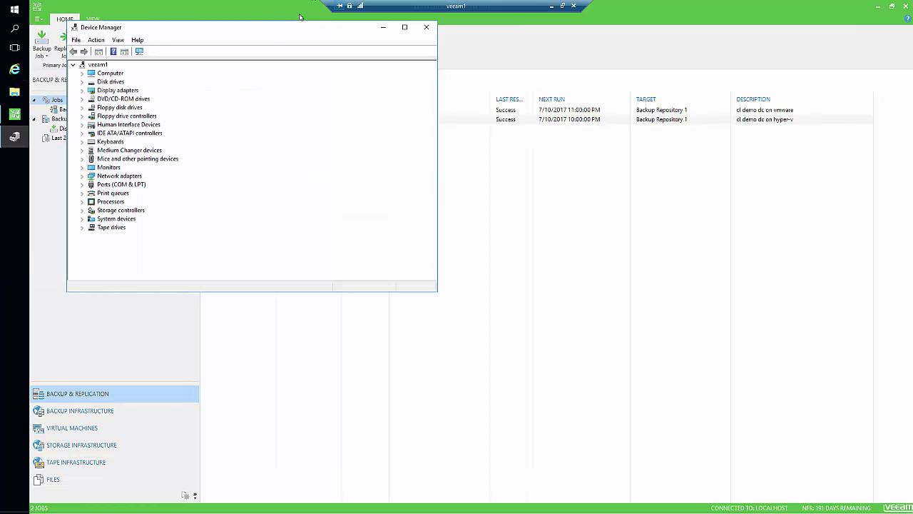
{"action": "left_click", "coordinate": [82, 150]}
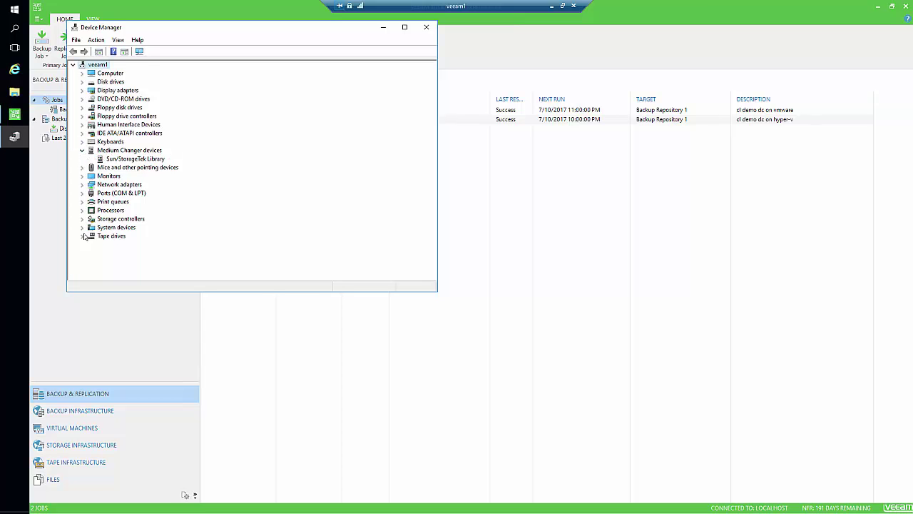
{"action": "left_click", "coordinate": [82, 236]}
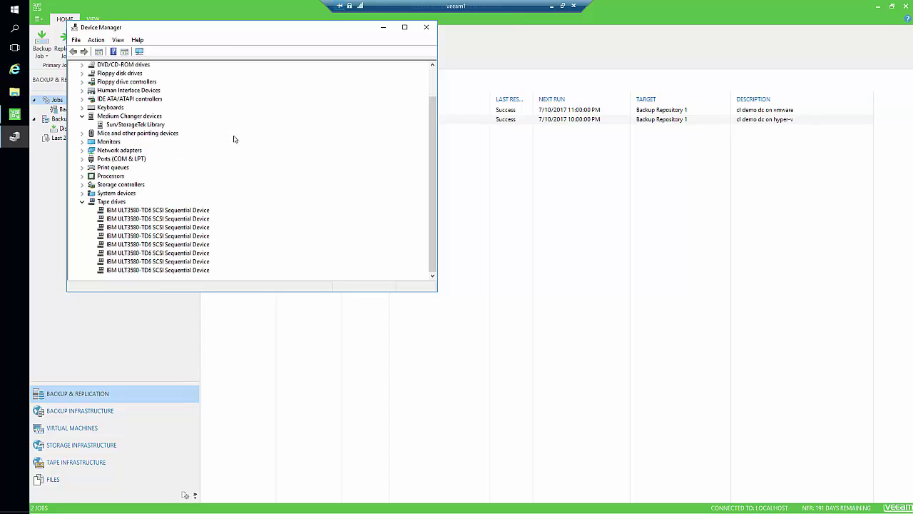
{"action": "left_click", "coordinate": [425, 28]}
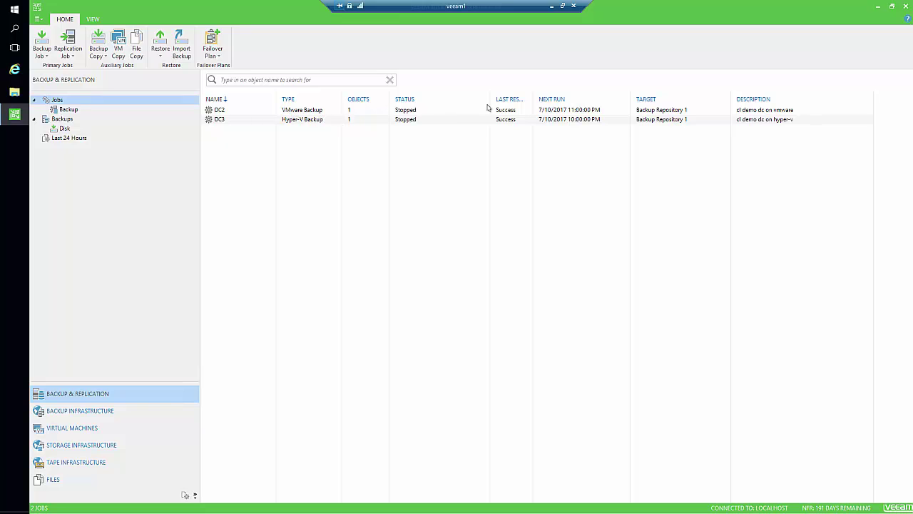
Step: Review the DC3 job's last run, then start adding a tape server from Tape Infrastructure
{"action": "left_click", "coordinate": [301, 118]}
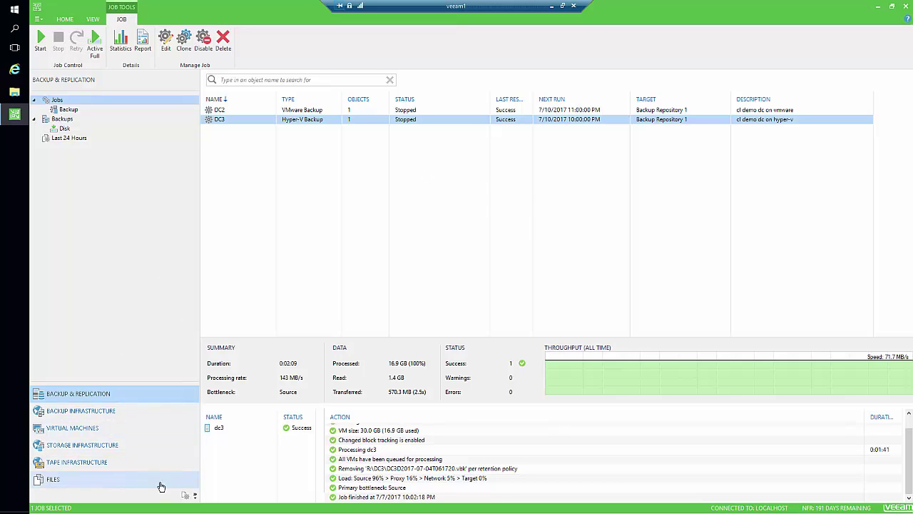
{"action": "left_click", "coordinate": [72, 465]}
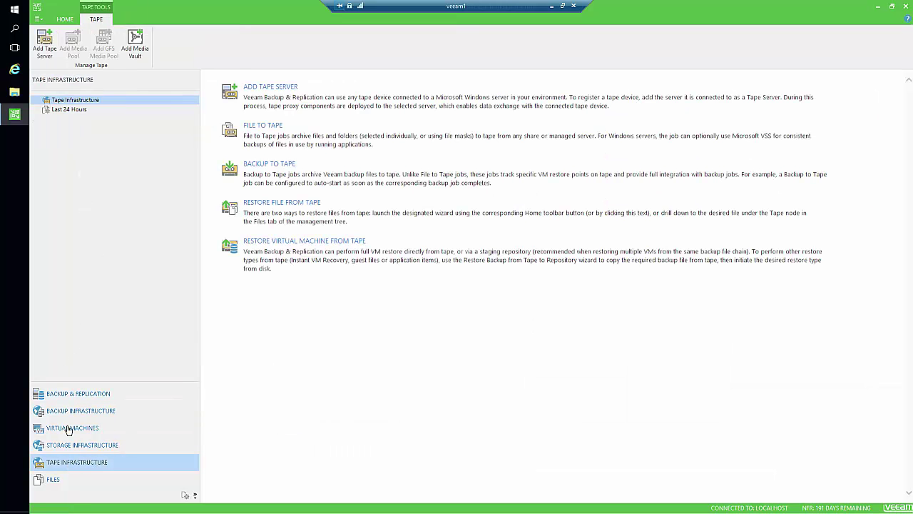
{"action": "left_click", "coordinate": [194, 495]}
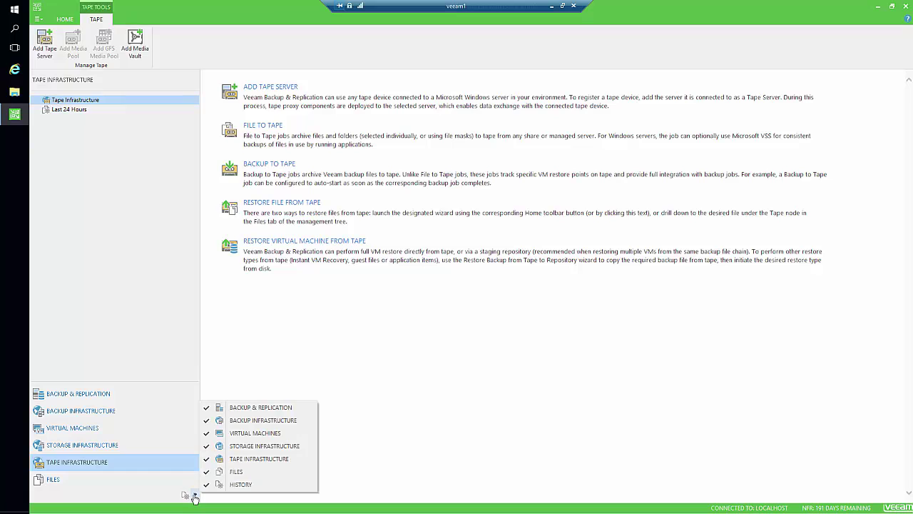
{"action": "left_click", "coordinate": [107, 465]}
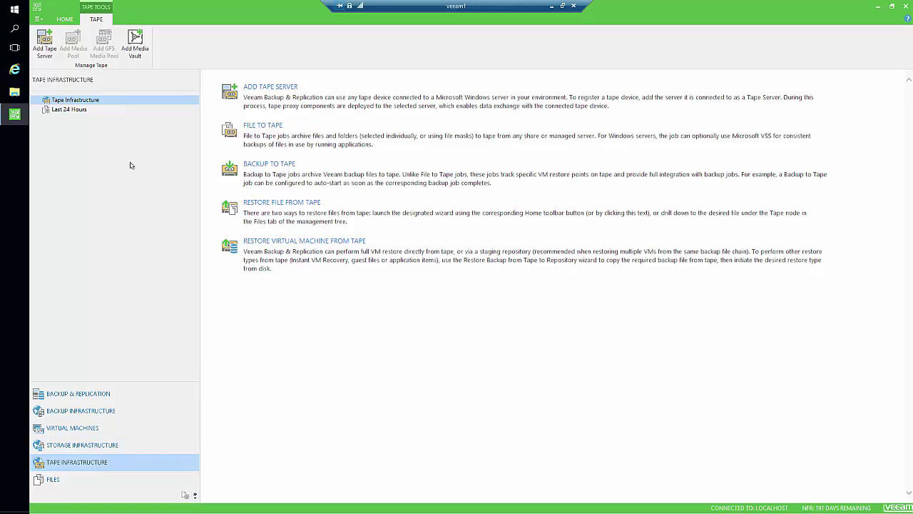
{"action": "left_click", "coordinate": [280, 95]}
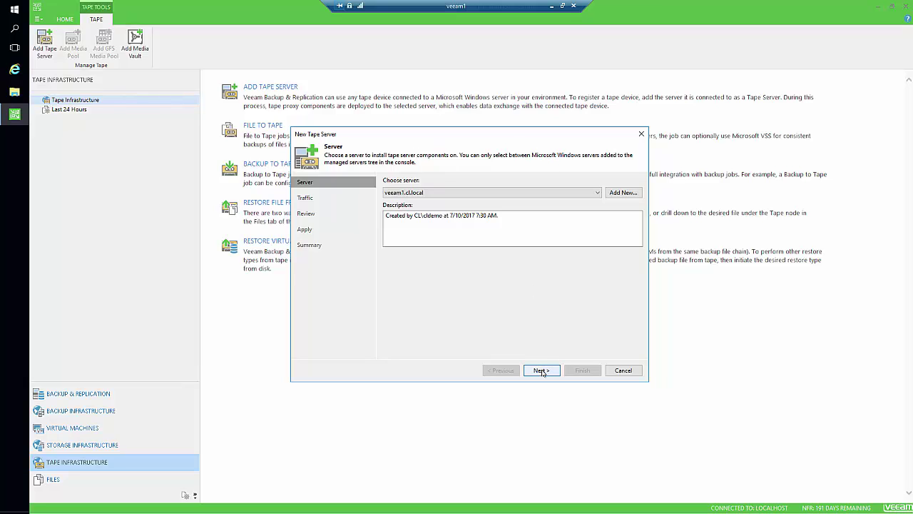
Step: Add veeam1.cl.local as a tape server with proxy components, finishing with a library inventory
{"action": "left_click", "coordinate": [541, 370]}
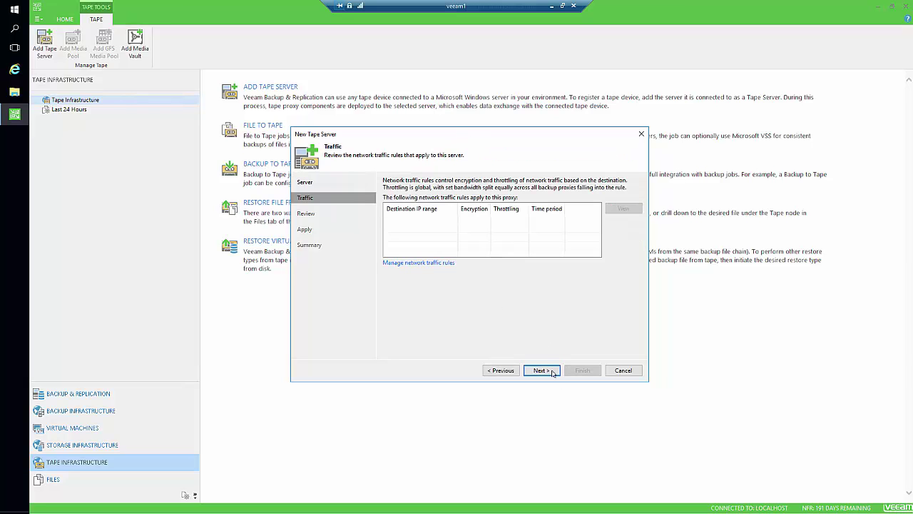
{"action": "left_click", "coordinate": [540, 371]}
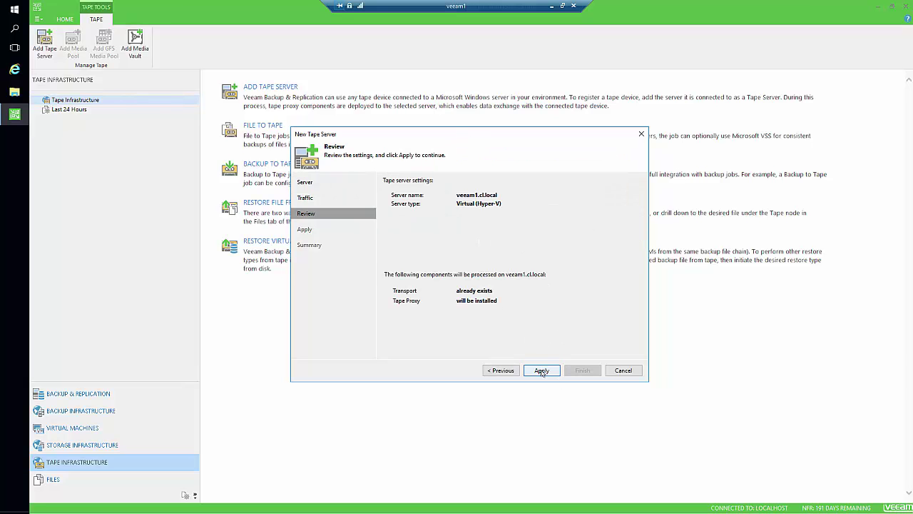
{"action": "left_click", "coordinate": [541, 370]}
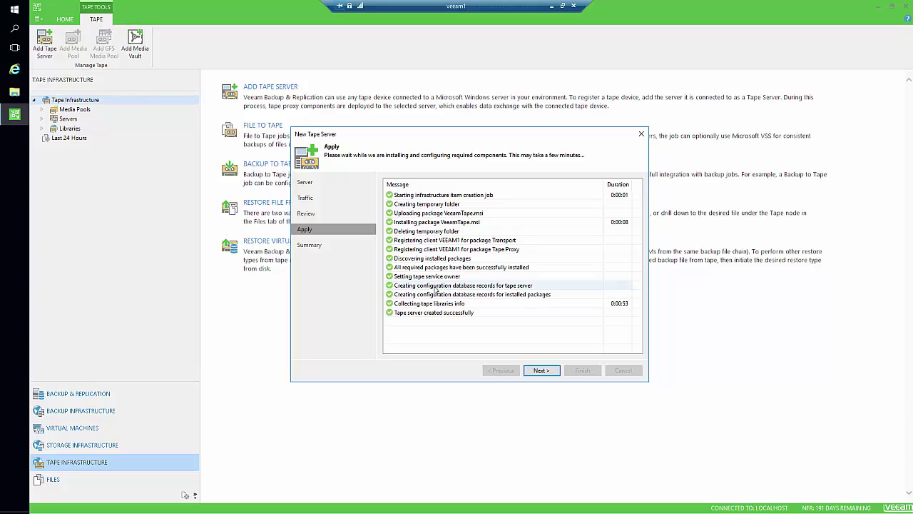
{"action": "left_click", "coordinate": [539, 370]}
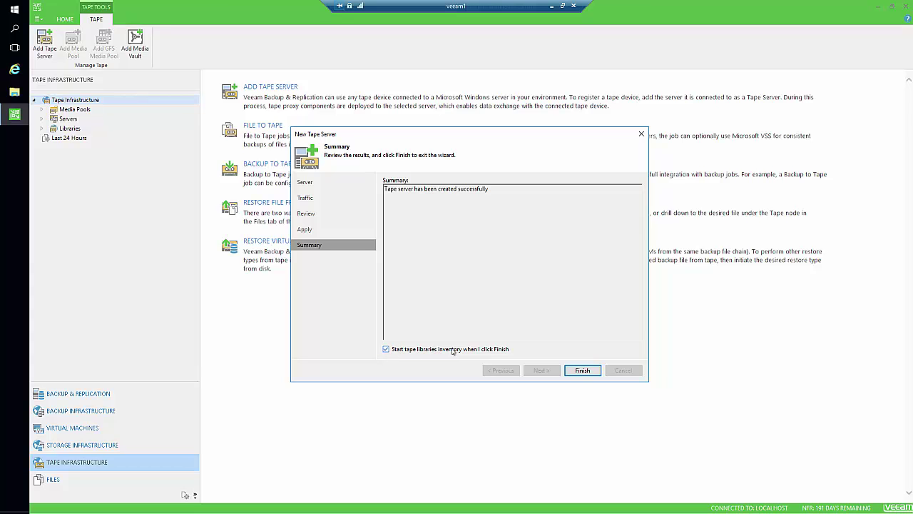
{"action": "left_click", "coordinate": [598, 371]}
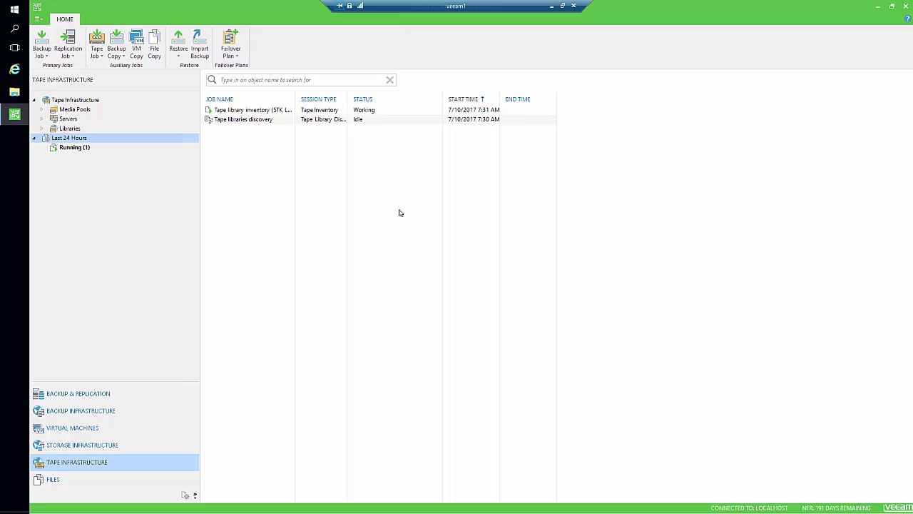
Step: Expand the STK L700 0105 library and list its tape drives and media
{"action": "left_click", "coordinate": [82, 151]}
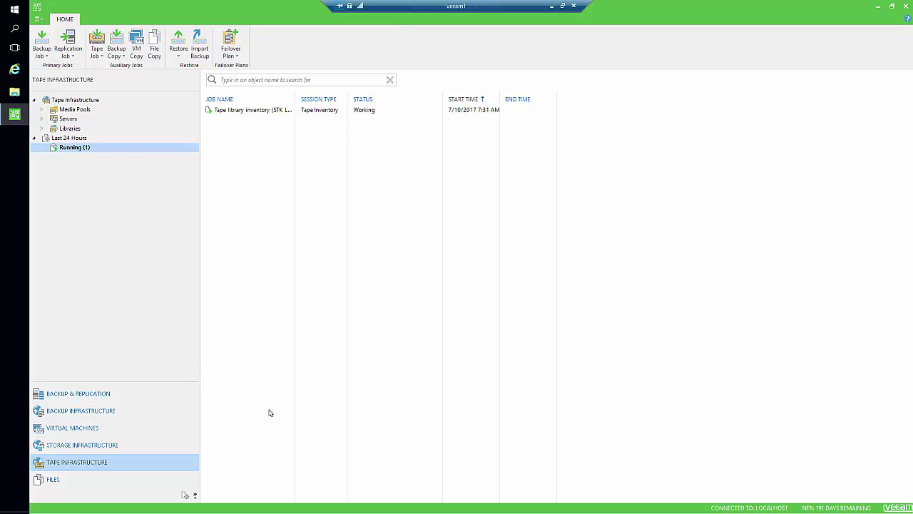
{"action": "left_click", "coordinate": [65, 101]}
{"action": "left_click", "coordinate": [41, 128]}
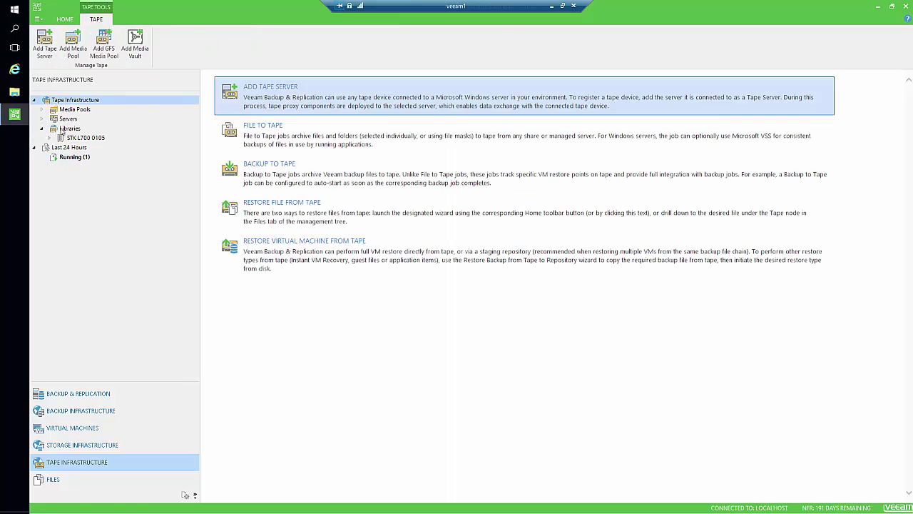
{"action": "left_click", "coordinate": [86, 140]}
{"action": "left_click", "coordinate": [49, 138]}
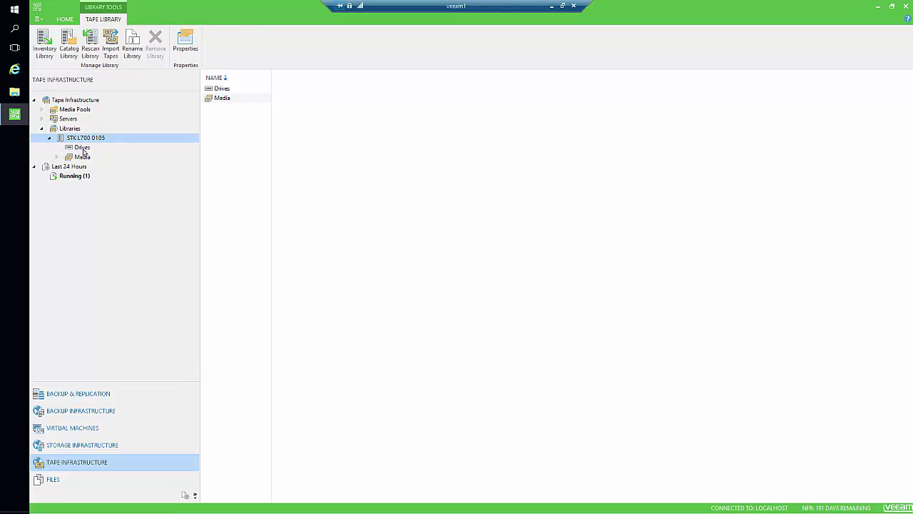
{"action": "left_click", "coordinate": [82, 148]}
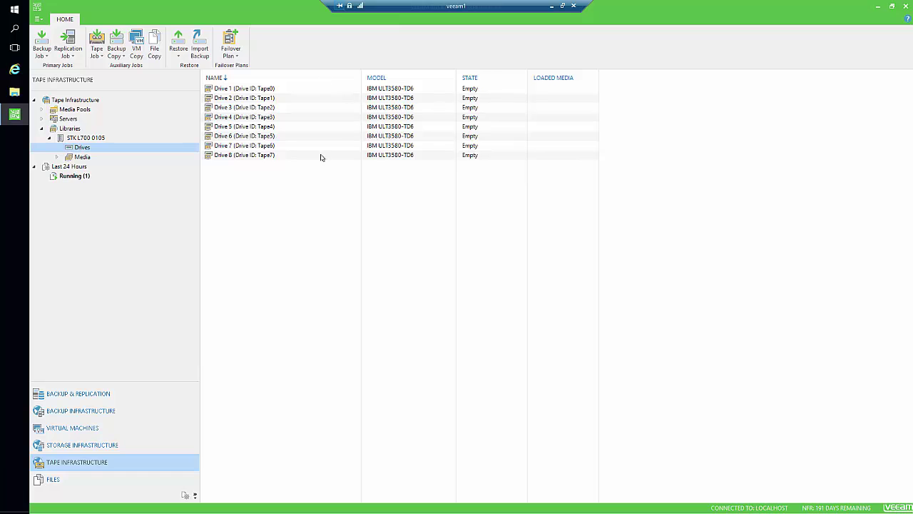
{"action": "left_click", "coordinate": [83, 157]}
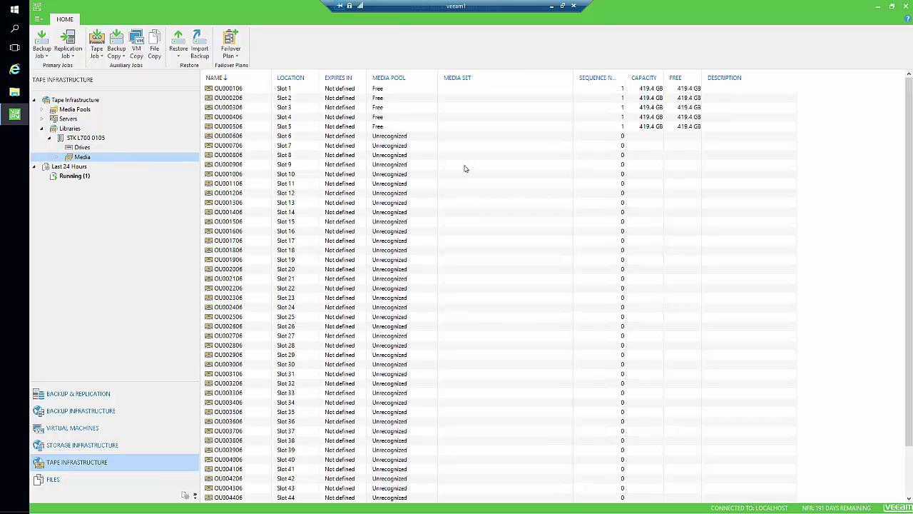
Step: Inspect the Slot 13 tape and the drive list, ending on the library's tape media list
{"action": "left_click", "coordinate": [452, 203]}
{"action": "scroll", "coordinate": [455, 214], "scroll_direction": "down", "scroll_amount": 2}
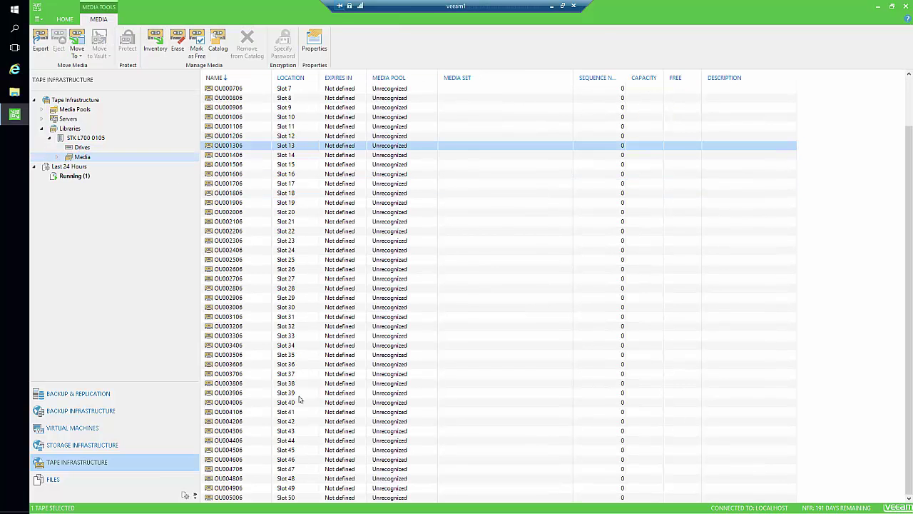
{"action": "scroll", "coordinate": [250, 305], "scroll_direction": "up", "scroll_amount": 2}
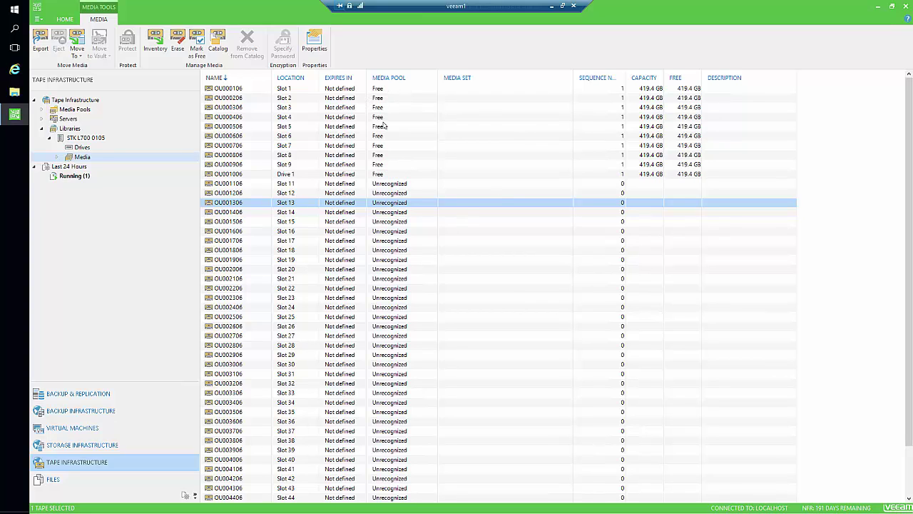
{"action": "left_click", "coordinate": [81, 148]}
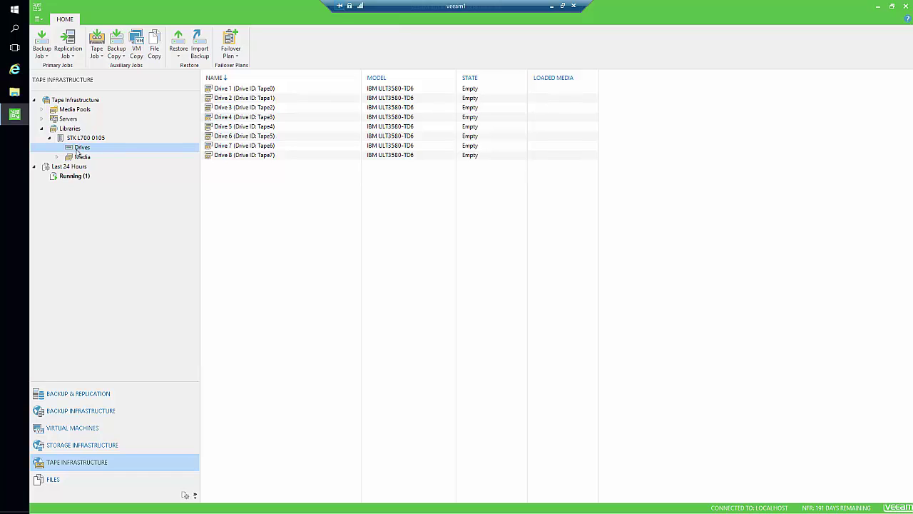
{"action": "left_click", "coordinate": [78, 157]}
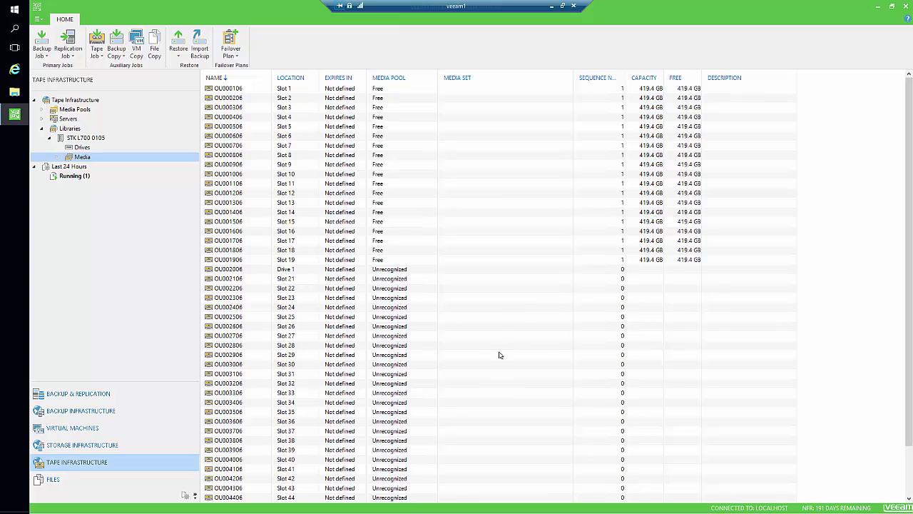
{"action": "scroll", "coordinate": [542, 364], "scroll_direction": "down", "scroll_amount": 2}
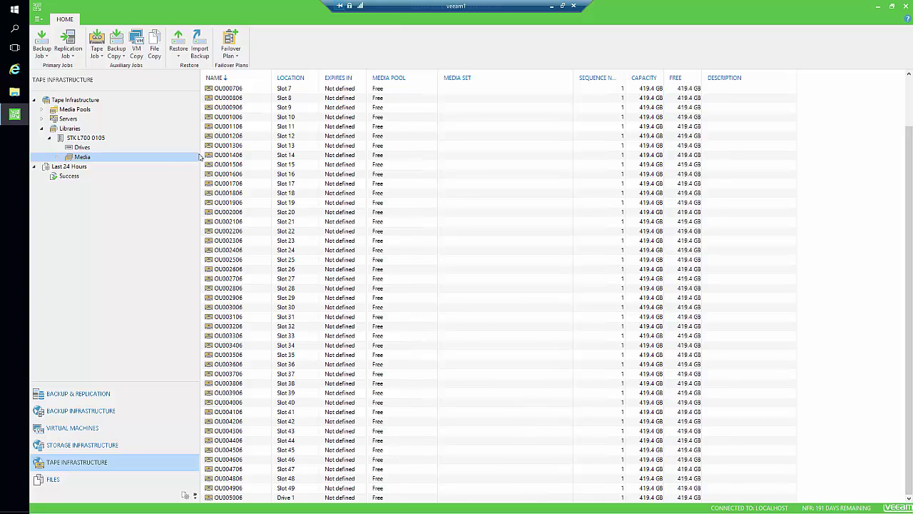
{"action": "left_click", "coordinate": [98, 146]}
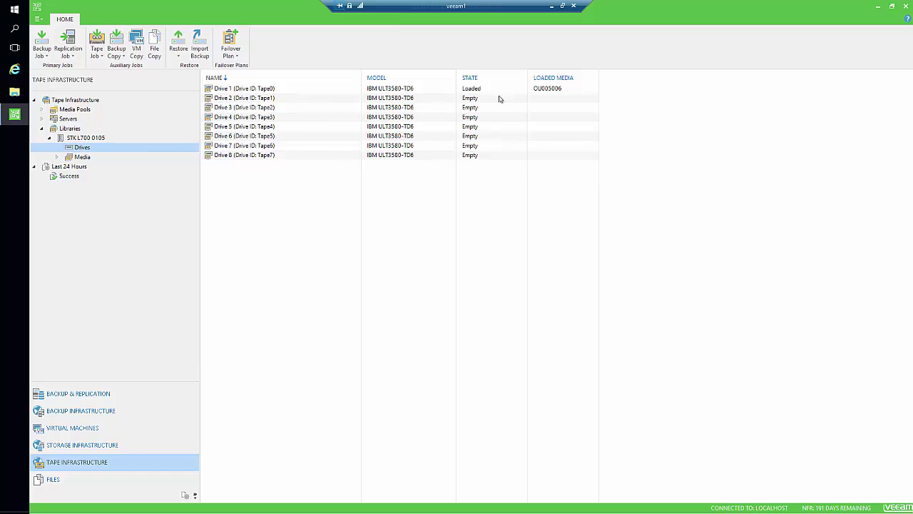
{"action": "left_click", "coordinate": [88, 165]}
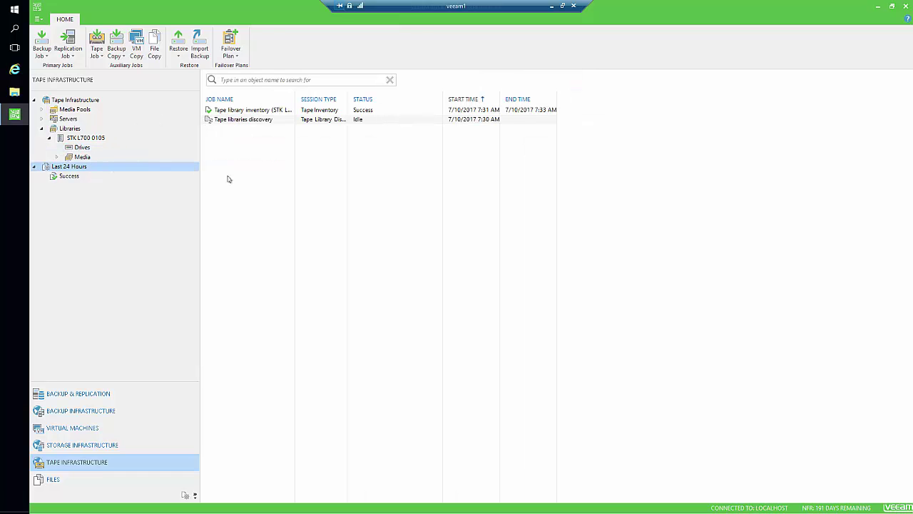
{"action": "left_click", "coordinate": [83, 157]}
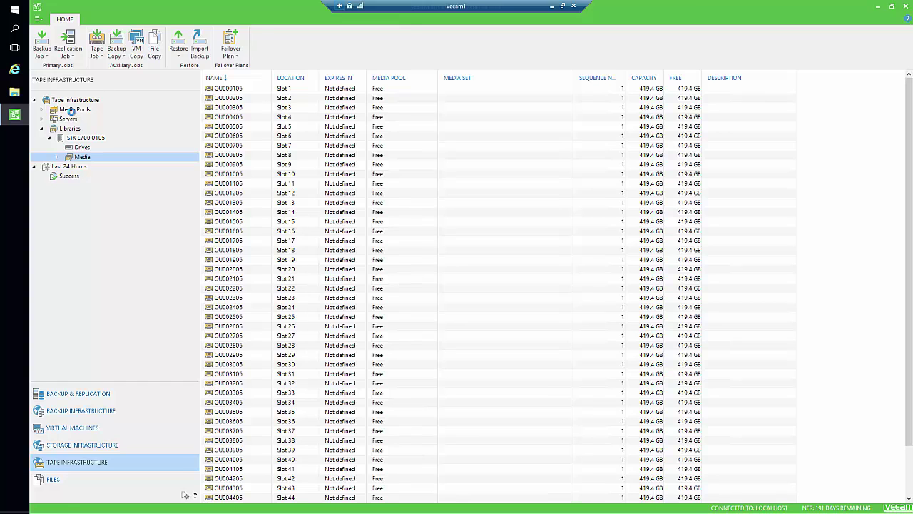
Step: Review the 50 tapes in the Free pool and start a new media pool named '1Y Retention'
{"action": "left_click", "coordinate": [71, 110]}
{"action": "left_click", "coordinate": [42, 109]}
{"action": "left_click", "coordinate": [77, 118]}
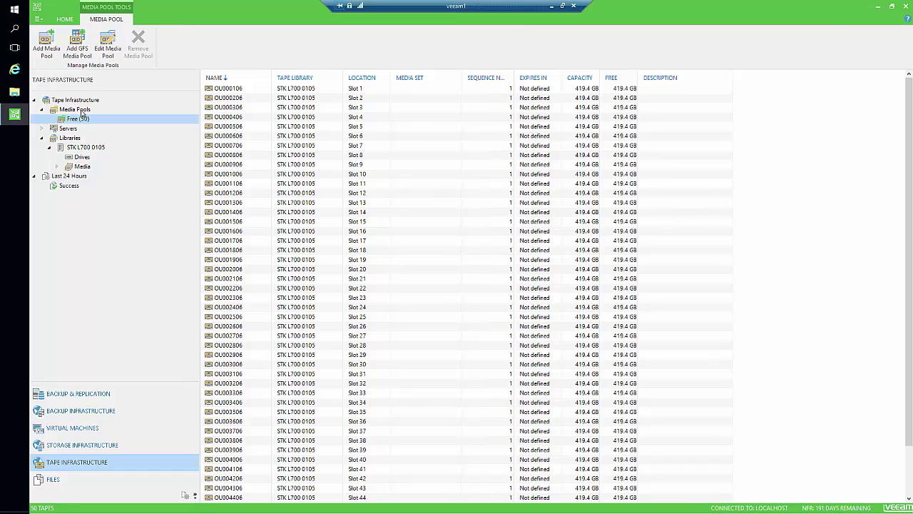
{"action": "right_click", "coordinate": [82, 110]}
{"action": "left_click", "coordinate": [107, 117]}
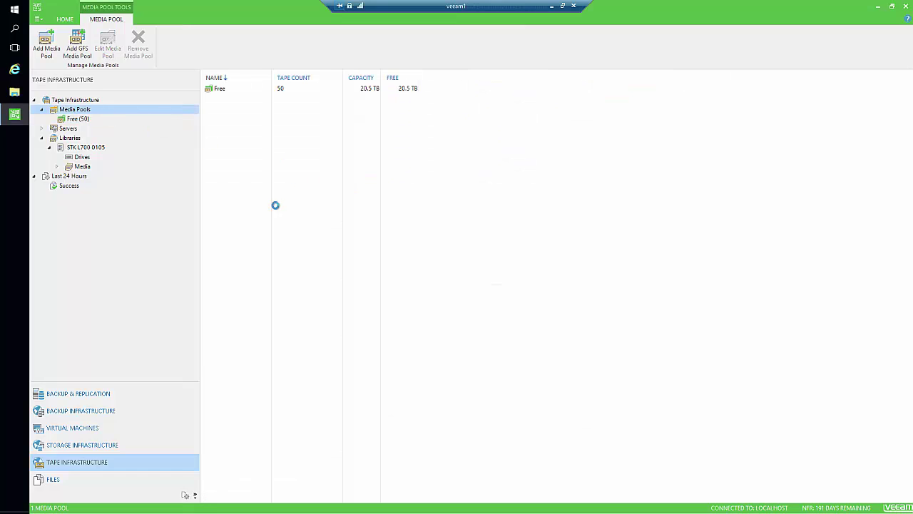
{"action": "type", "text": "1Y"}
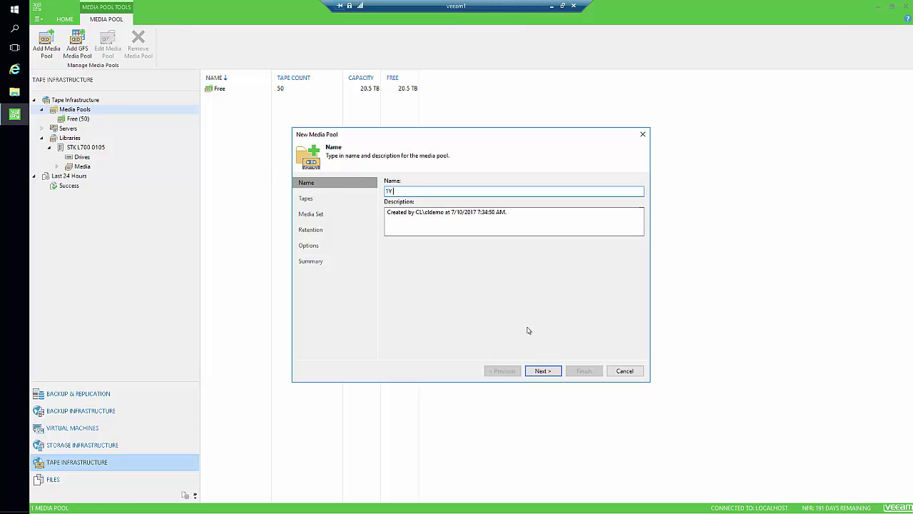
{"action": "type", "text": " Retention"}
Step: Add tapes OU000106 through OU000506 from the STK L700 0105 library to the pool
{"action": "left_click", "coordinate": [541, 372]}
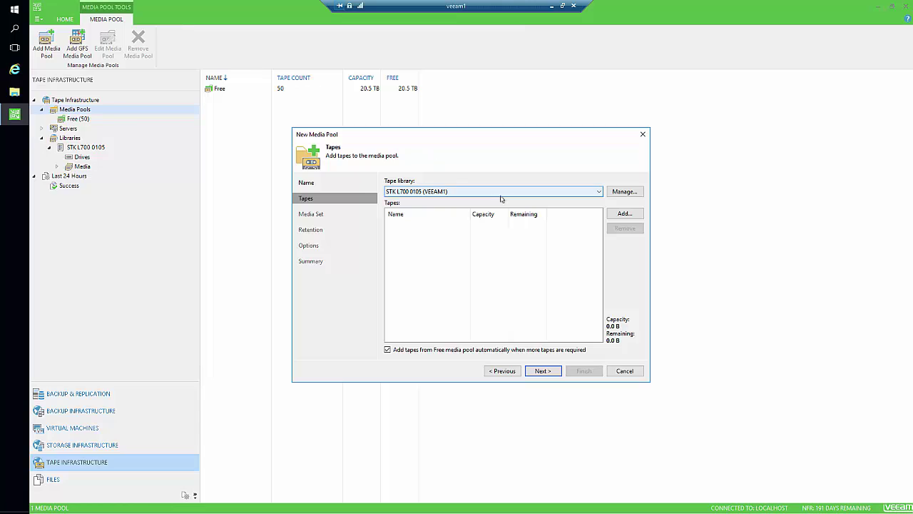
{"action": "left_click", "coordinate": [440, 194]}
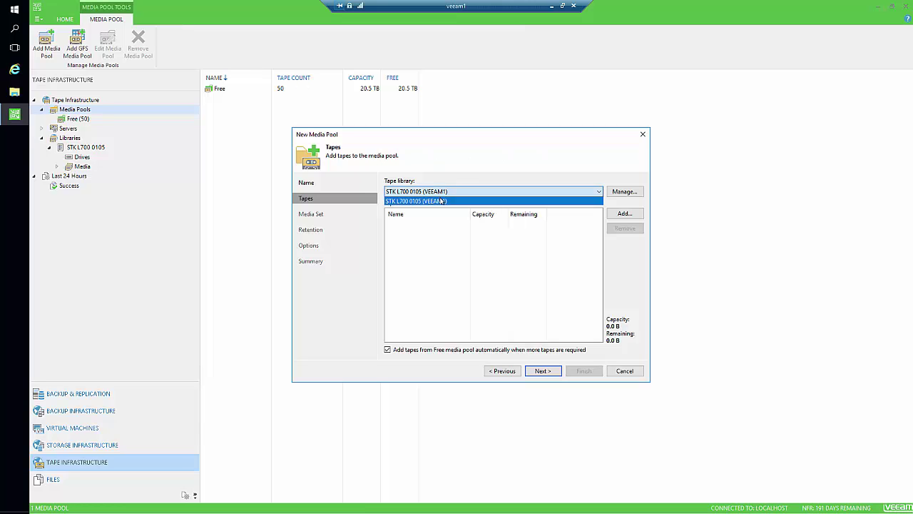
{"action": "left_click", "coordinate": [443, 201]}
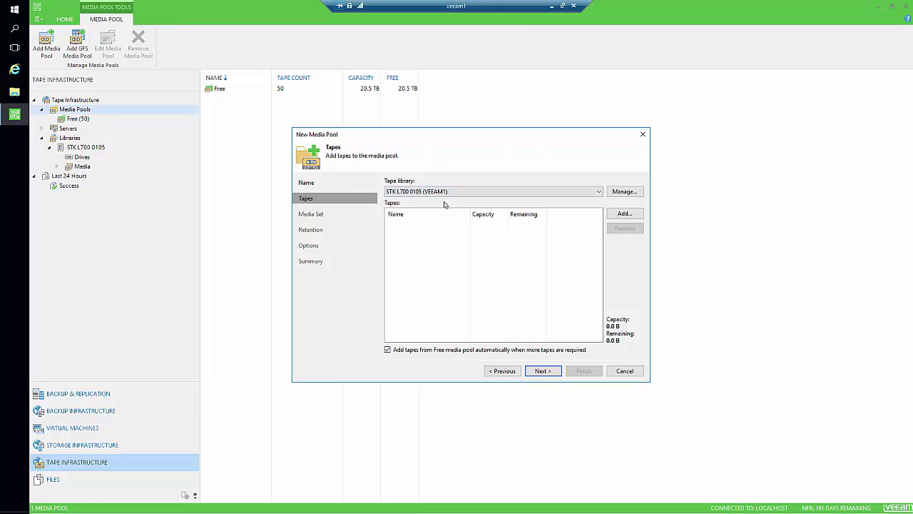
{"action": "left_click", "coordinate": [622, 214]}
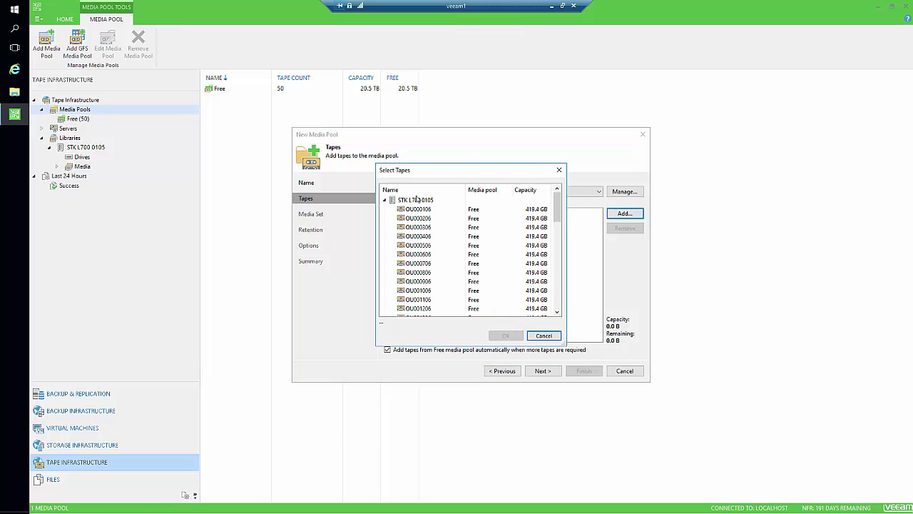
{"action": "left_click", "coordinate": [418, 209]}
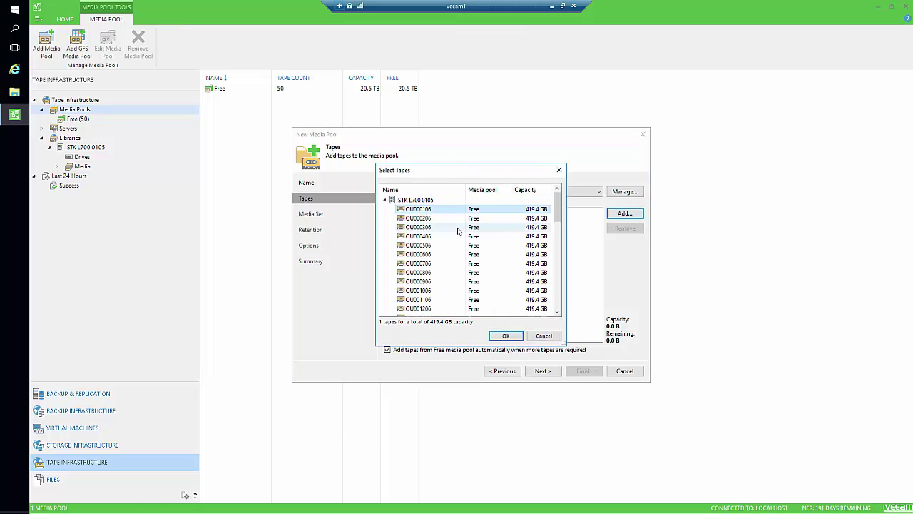
{"action": "left_click", "coordinate": [423, 246], "text": "shift"}
{"action": "left_click", "coordinate": [505, 336]}
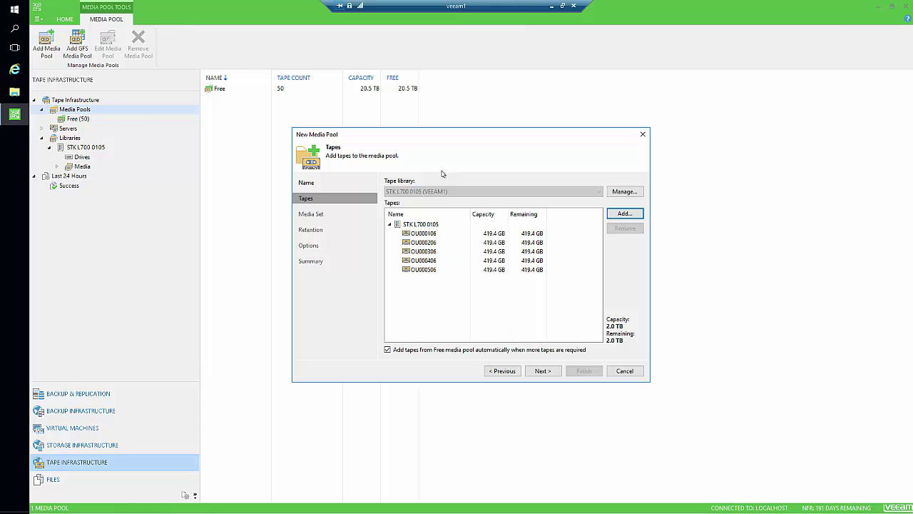
{"action": "left_click", "coordinate": [542, 370]}
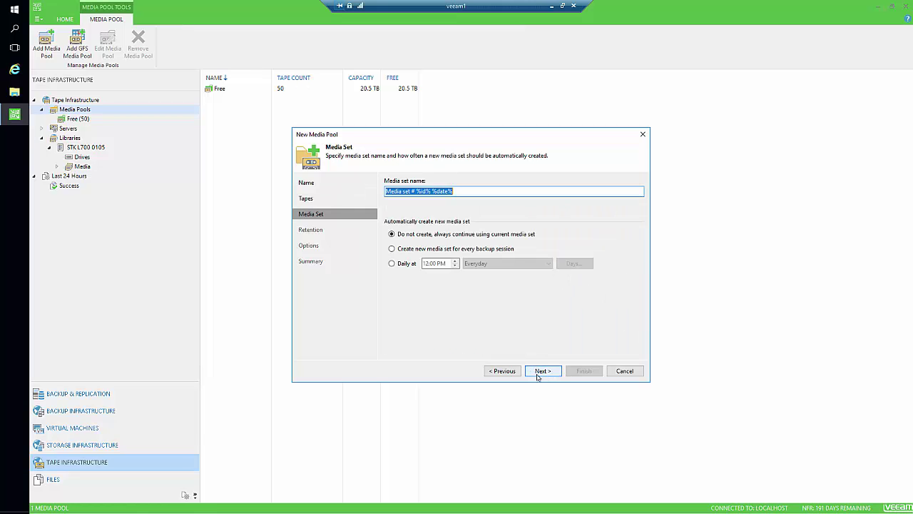
Step: Set pool retention to protect data for 12 months and move offline tapes into a media vault
{"action": "left_click", "coordinate": [542, 372]}
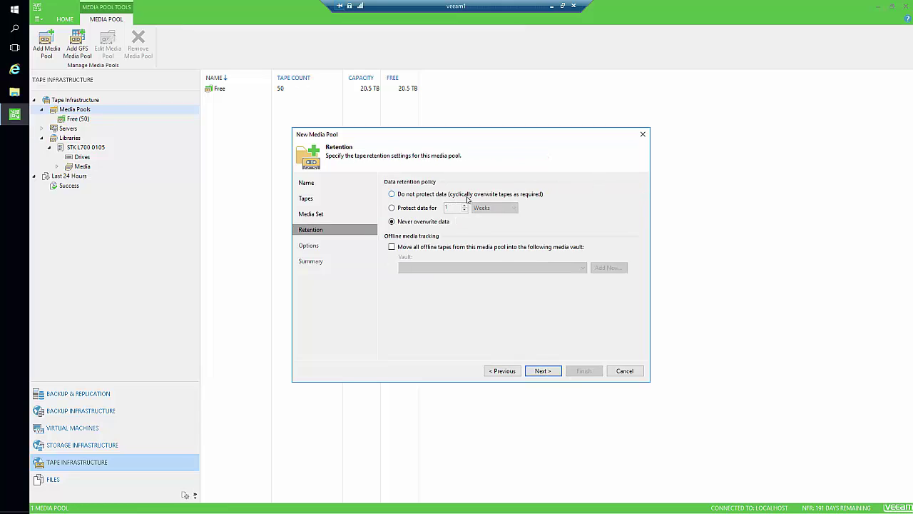
{"action": "left_click", "coordinate": [414, 208]}
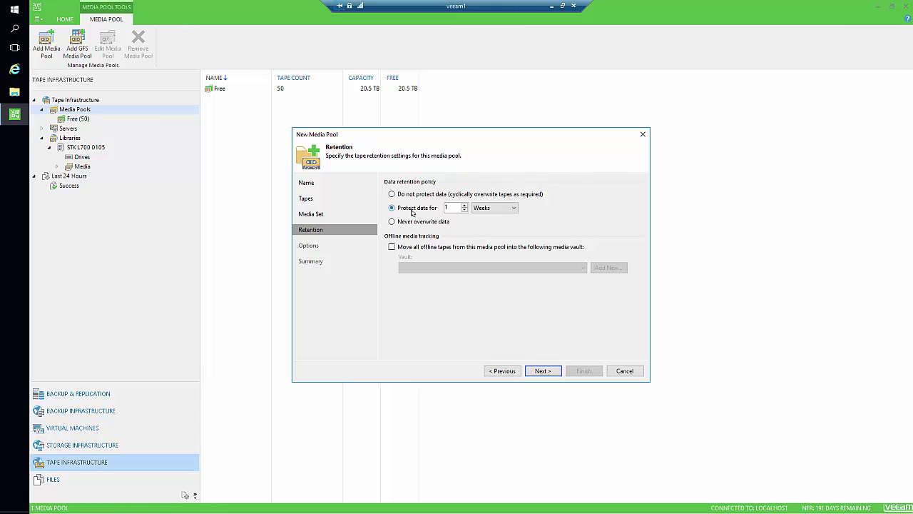
{"action": "left_click", "coordinate": [507, 211]}
{"action": "left_click", "coordinate": [501, 229]}
{"action": "double_click", "coordinate": [456, 206]}
{"action": "type", "text": "12"}
{"action": "left_click", "coordinate": [454, 247]}
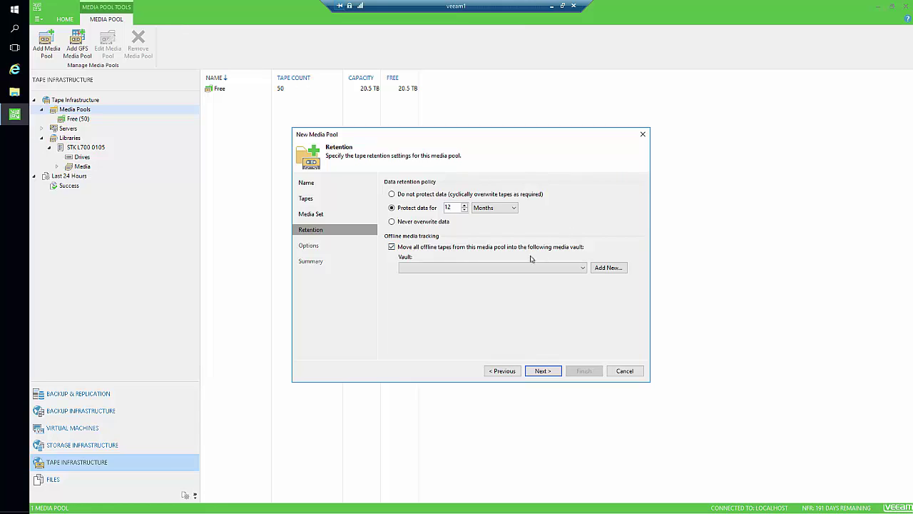
Step: Create the media vault '1Y Vault' with automatic protection of tapes moved into it
{"action": "left_click", "coordinate": [608, 267]}
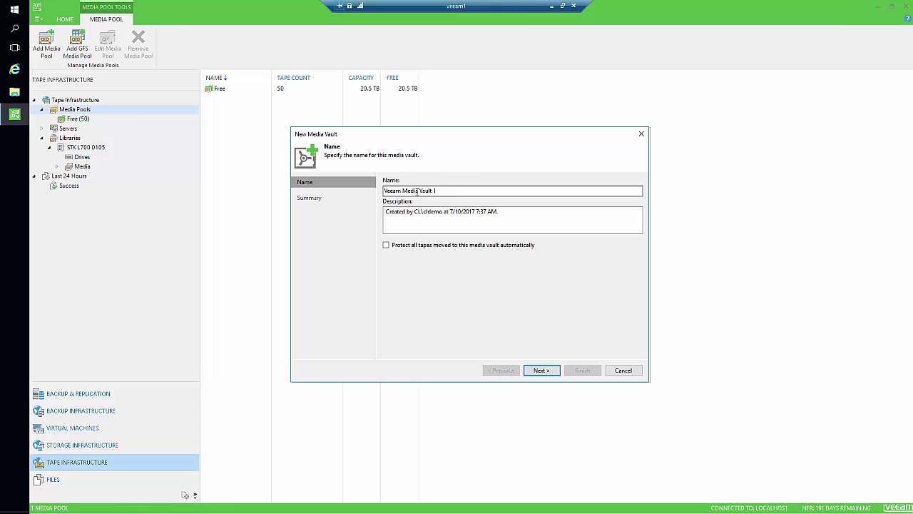
{"action": "left_click", "coordinate": [455, 192]}
{"action": "triple_click", "coordinate": [455, 191]}
{"action": "type", "text": "1Y"}
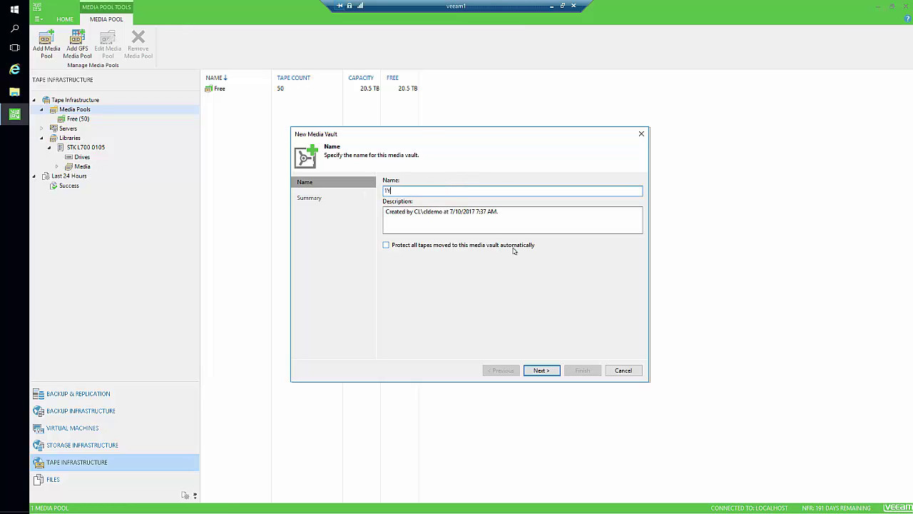
{"action": "type", "text": " Vault"}
{"action": "left_click", "coordinate": [431, 246]}
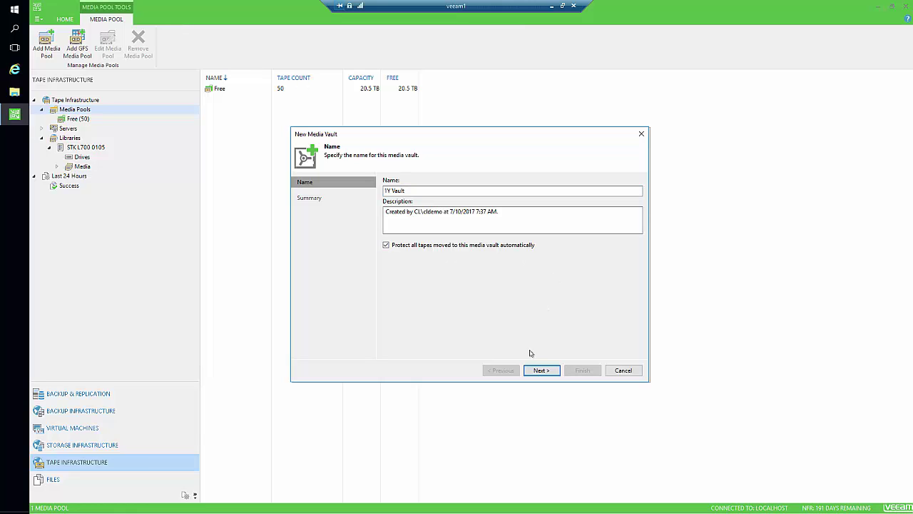
{"action": "left_click", "coordinate": [539, 371]}
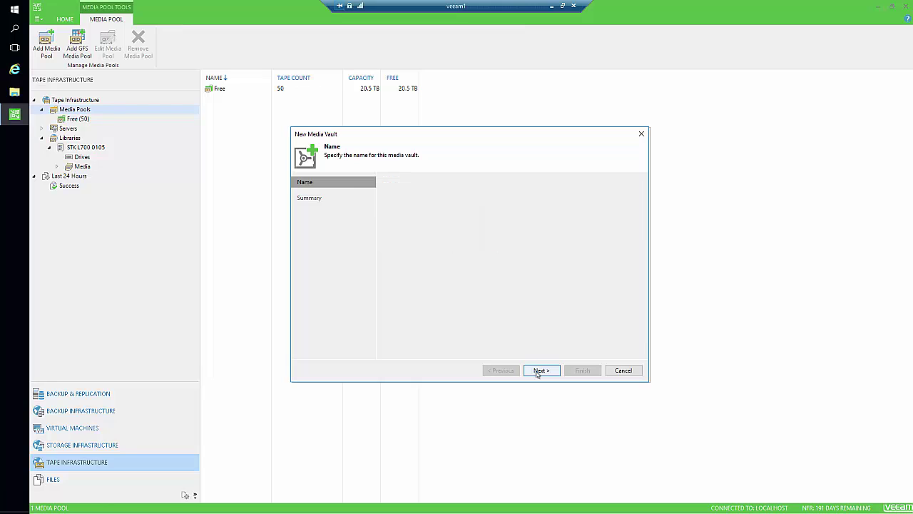
{"action": "left_click", "coordinate": [582, 370]}
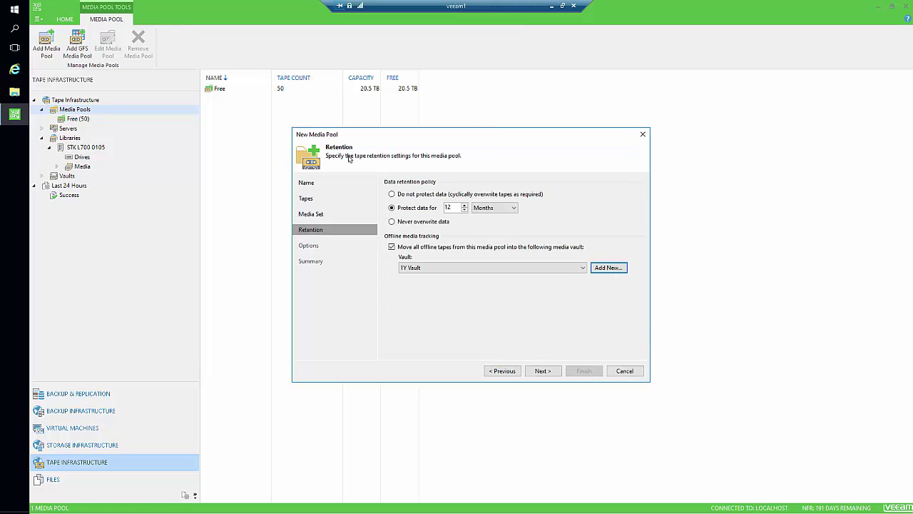
Step: Enable parallel processing for tape jobs and finish creating the 1Y Retention pool
{"action": "left_click", "coordinate": [544, 371]}
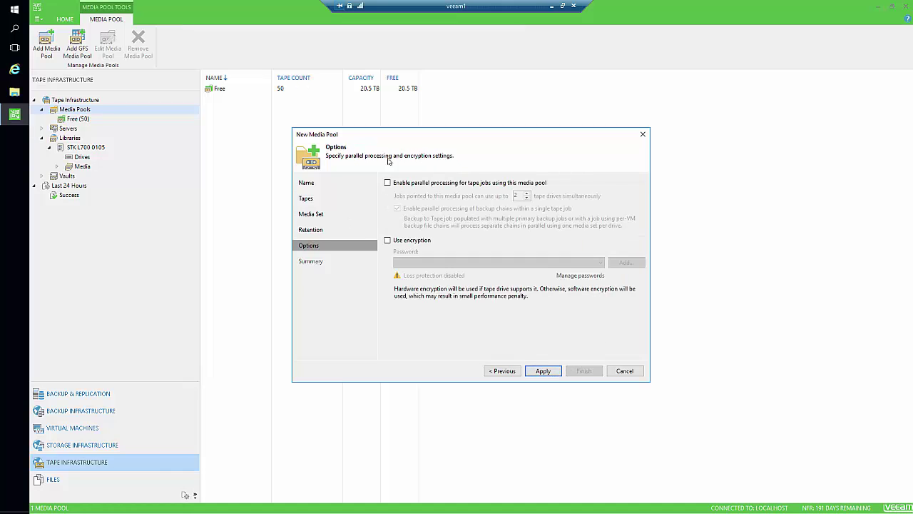
{"action": "left_click", "coordinate": [433, 184]}
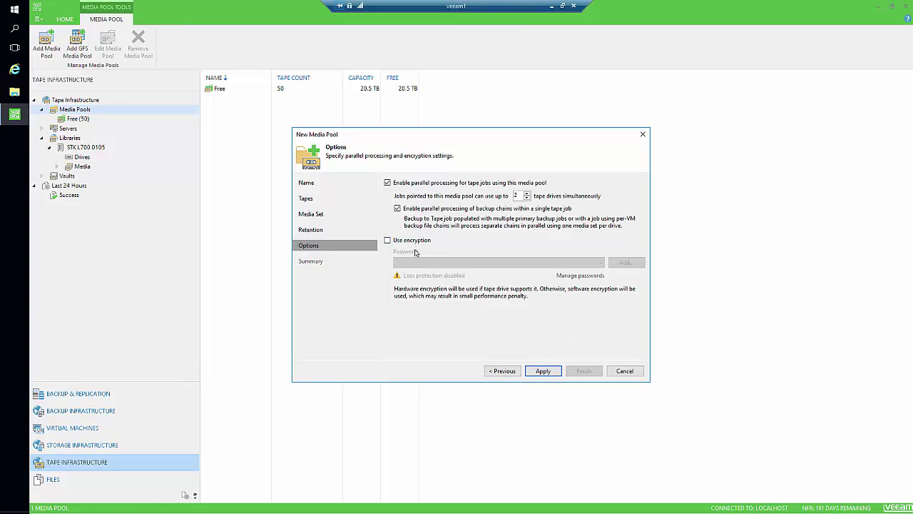
{"action": "left_click", "coordinate": [540, 373]}
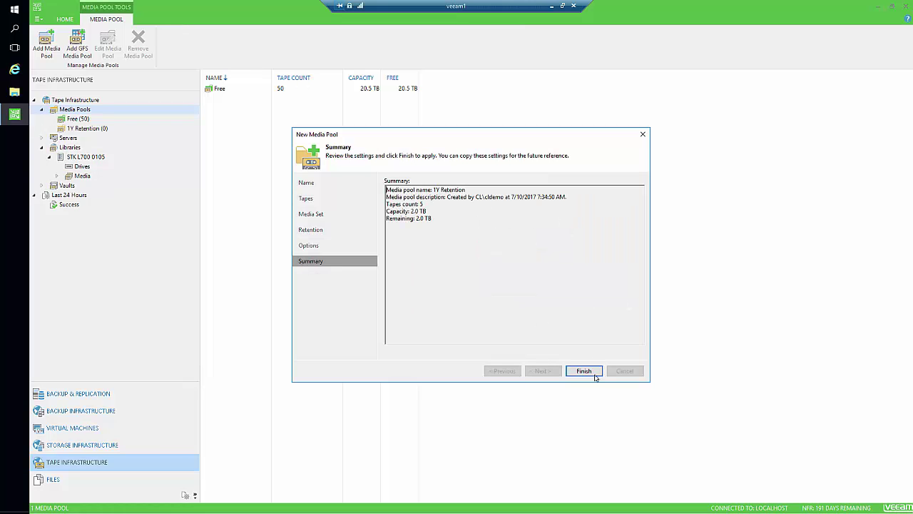
{"action": "left_click", "coordinate": [582, 372]}
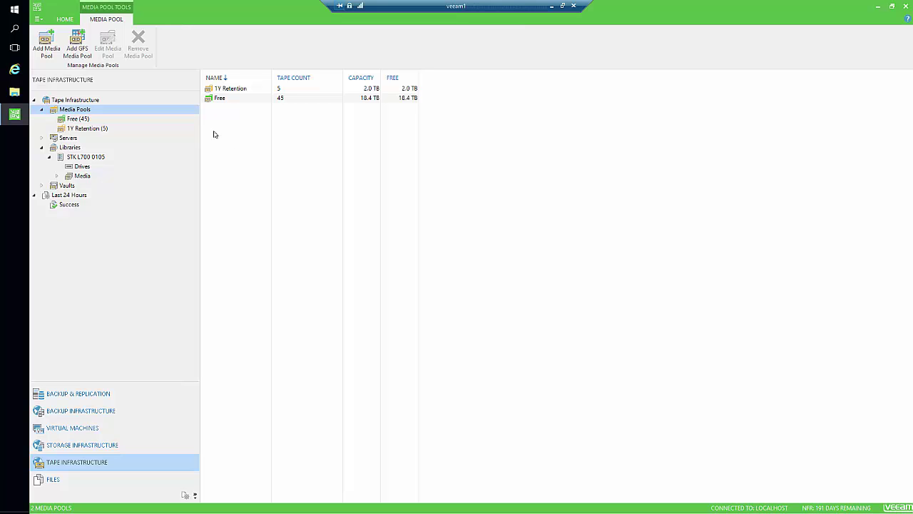
{"action": "right_click", "coordinate": [77, 110]}
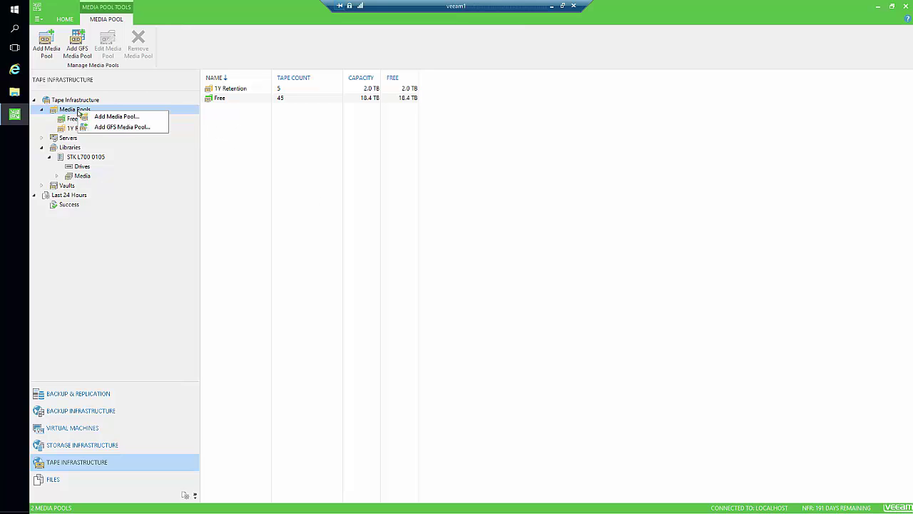
Step: Start a second media pool named '3Y Retention' and add tapes OU000606–OU001006
{"action": "left_click", "coordinate": [114, 116]}
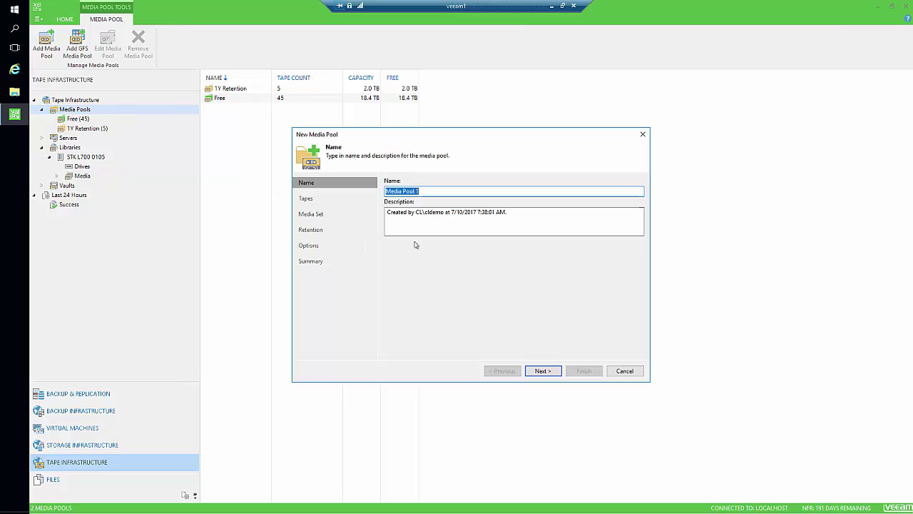
{"action": "type", "text": "3Y Retention"}
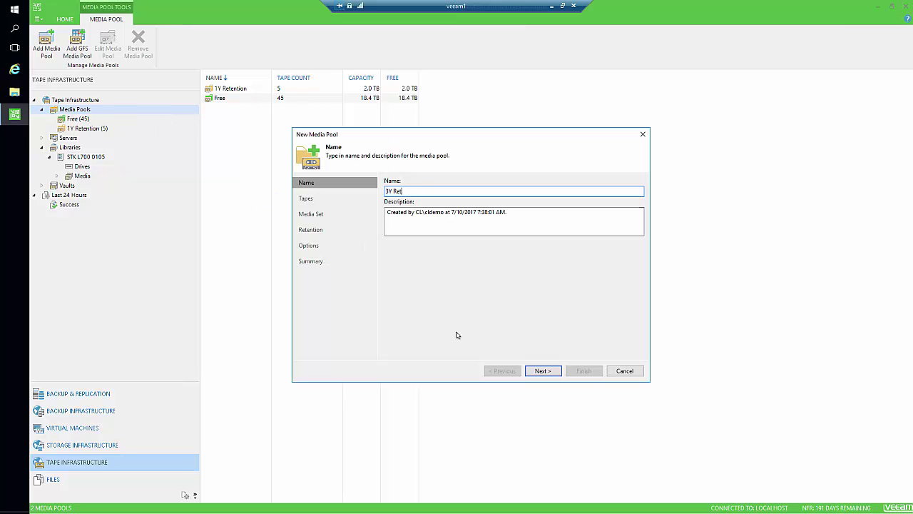
{"action": "key", "text": "Return"}
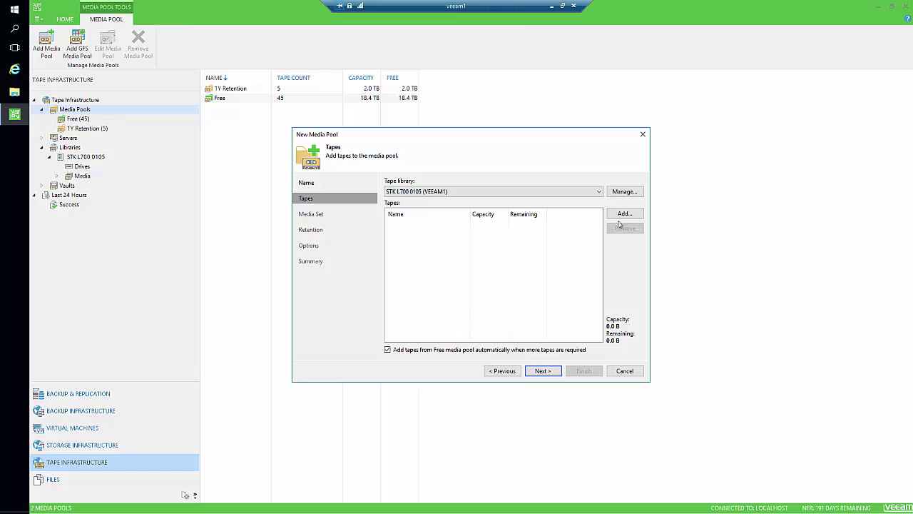
{"action": "left_click", "coordinate": [625, 214]}
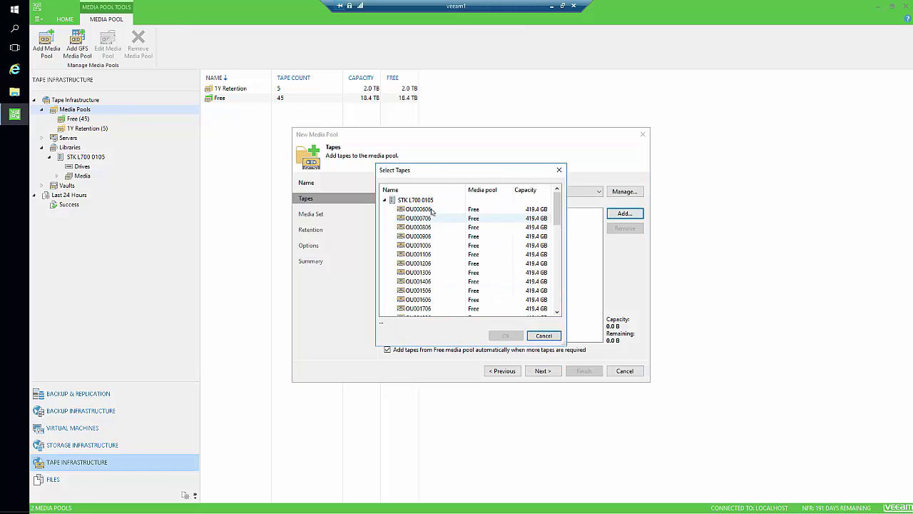
{"action": "left_click", "coordinate": [419, 209]}
{"action": "left_click", "coordinate": [420, 244], "text": "shift"}
{"action": "left_click", "coordinate": [505, 335]}
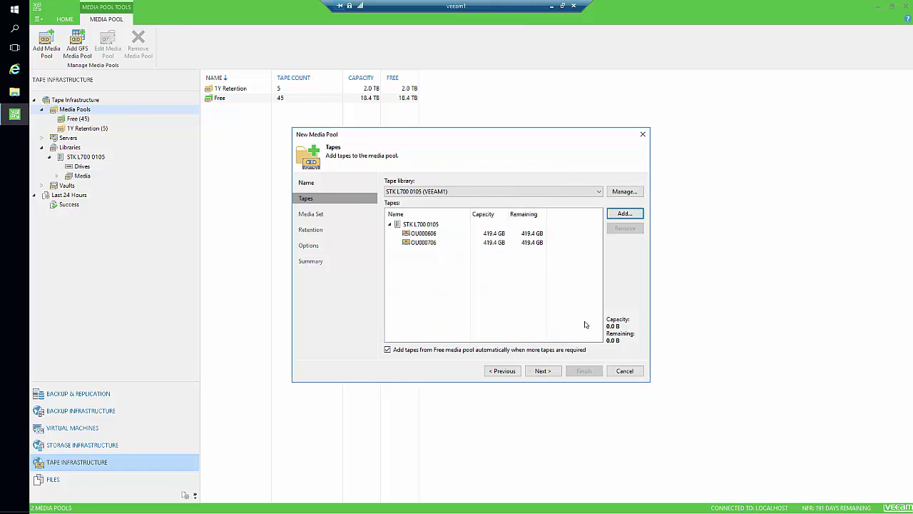
Step: Set the pool to move its offline tapes to a vault and start a new media vault
{"action": "left_click", "coordinate": [542, 371]}
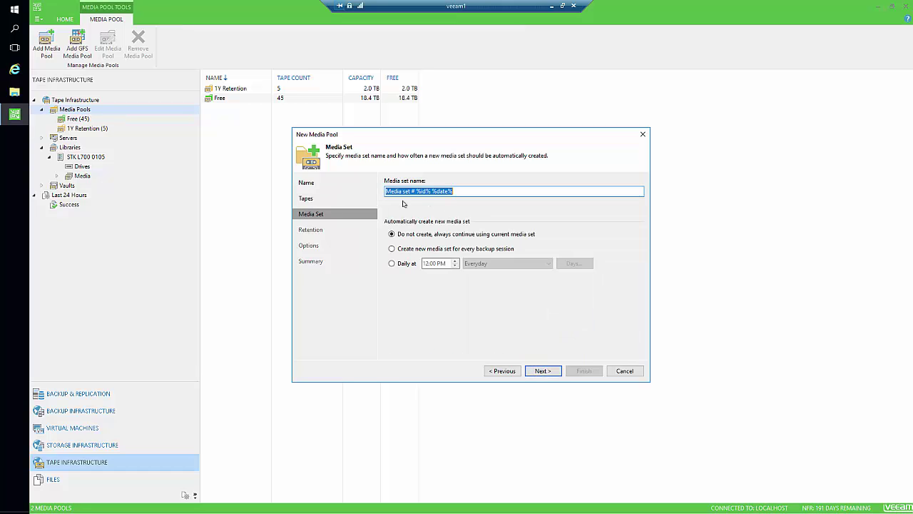
{"action": "left_click", "coordinate": [542, 371]}
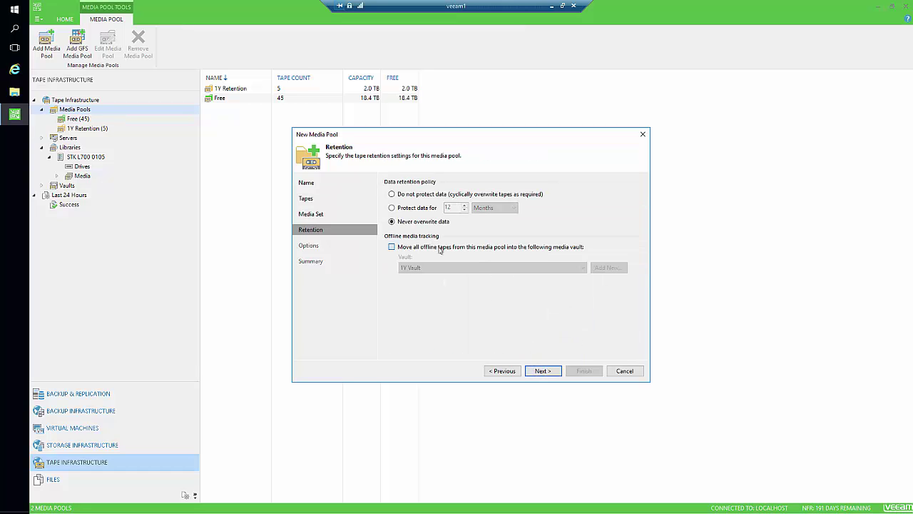
{"action": "left_click", "coordinate": [392, 247]}
{"action": "left_click", "coordinate": [608, 267]}
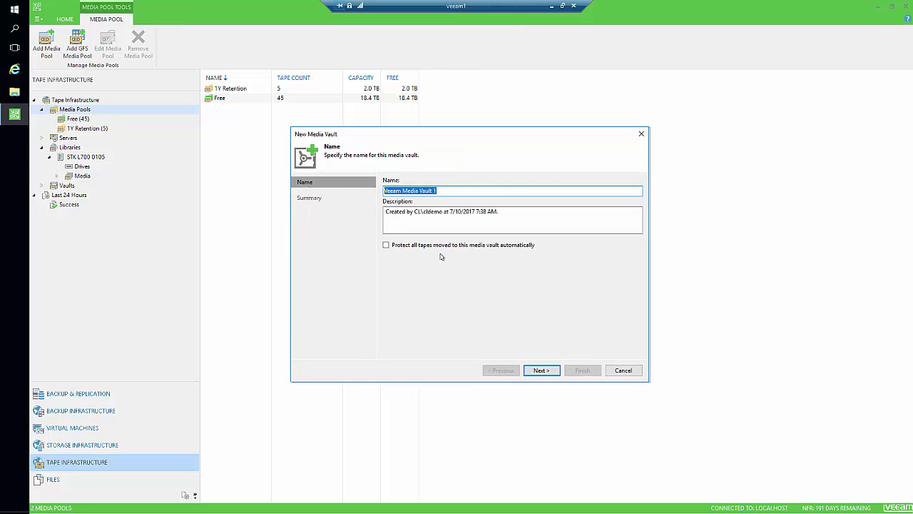
Step: Create the media vault '3Y Vault' with all tapes moved there protected
{"action": "type", "text": "3Y Vault"}
{"action": "left_click", "coordinate": [520, 249]}
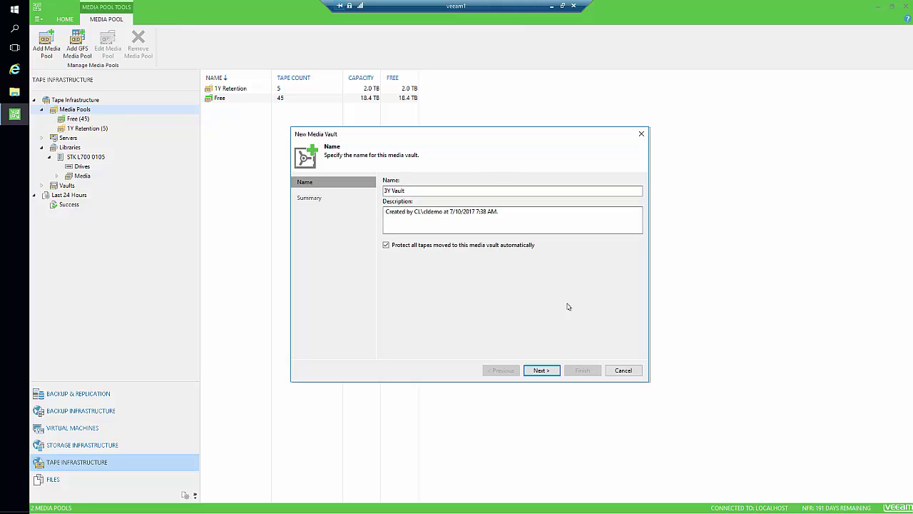
{"action": "left_click", "coordinate": [540, 370]}
{"action": "left_click", "coordinate": [582, 370]}
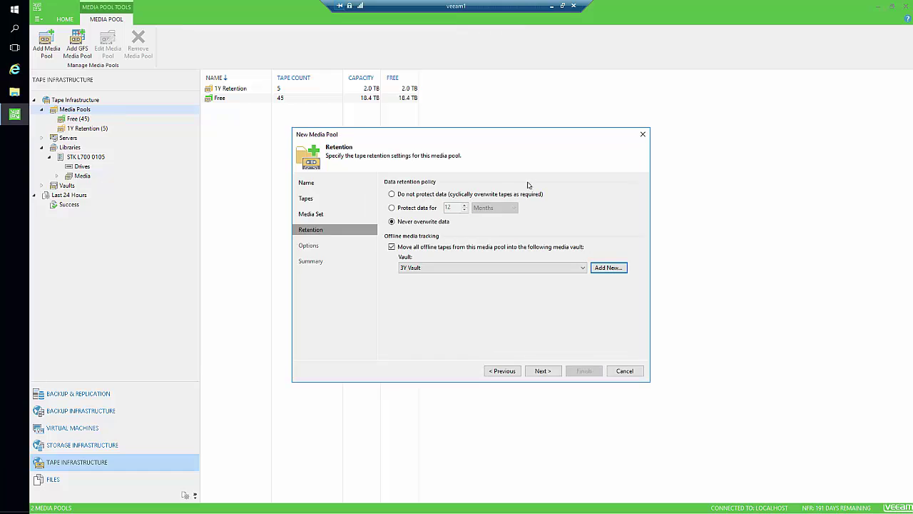
Step: Protect the pool's data for 36 months, enable parallel processing, and finish the 3Y Retention pool
{"action": "left_click", "coordinate": [417, 207]}
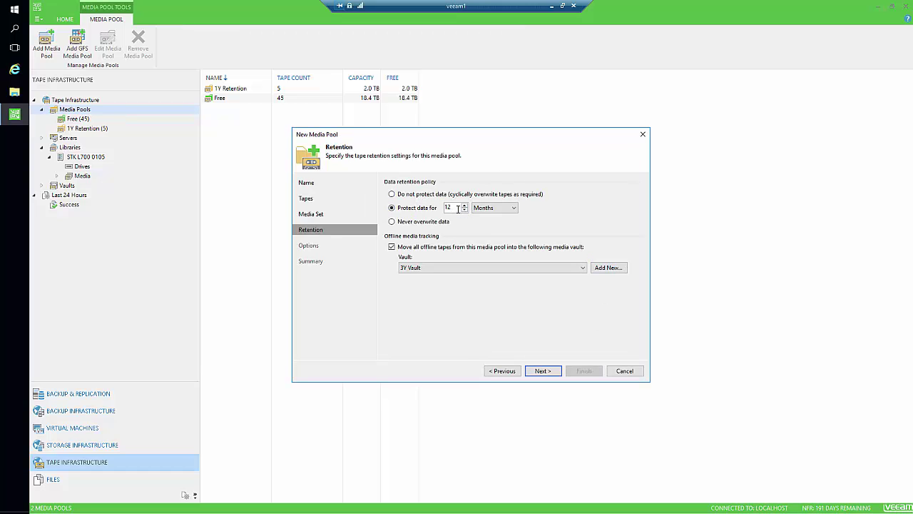
{"action": "double_click", "coordinate": [457, 208]}
{"action": "type", "text": "36"}
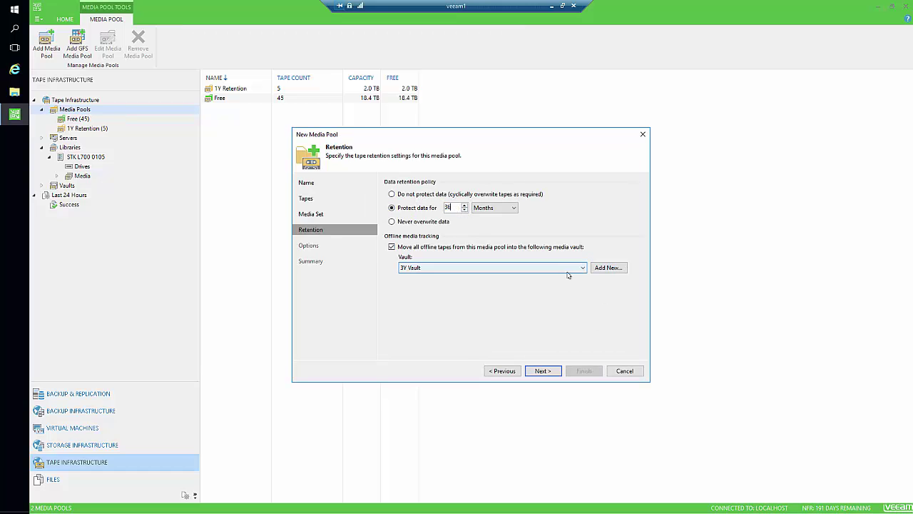
{"action": "left_click", "coordinate": [543, 371]}
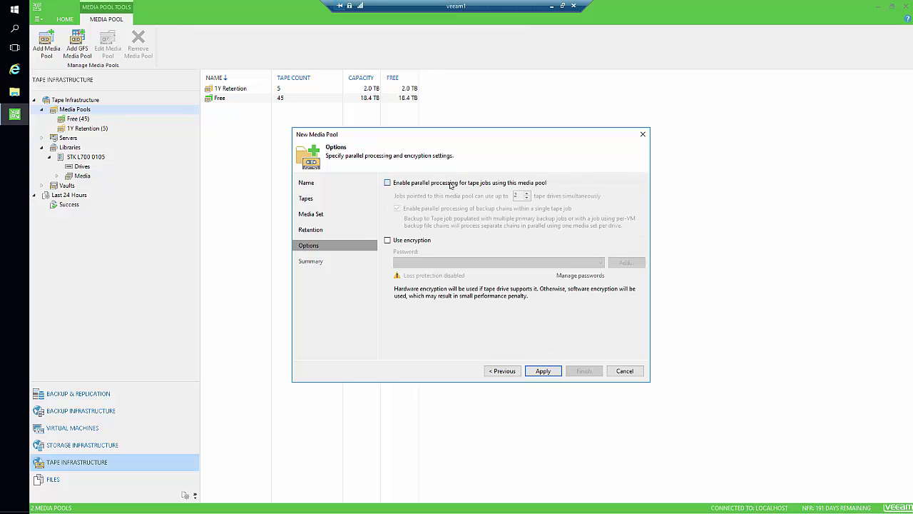
{"action": "left_click", "coordinate": [454, 183]}
{"action": "left_click", "coordinate": [543, 371]}
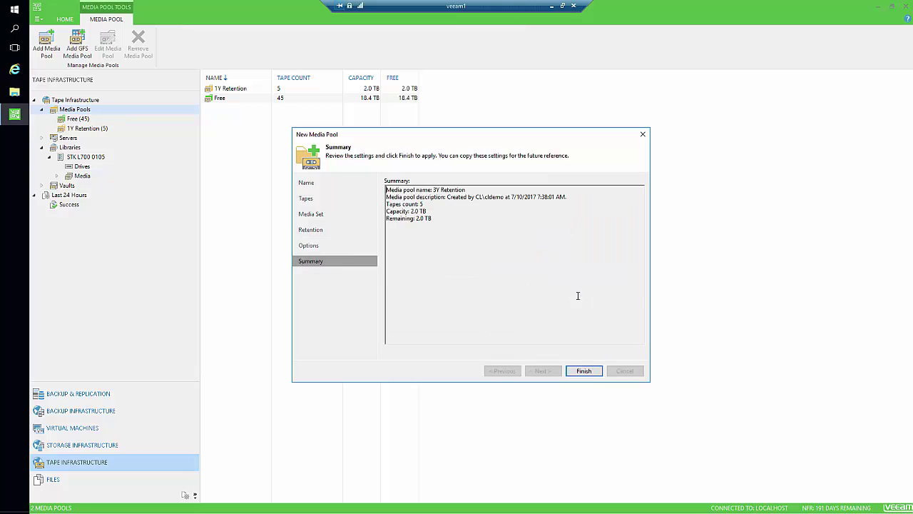
{"action": "left_click", "coordinate": [583, 371]}
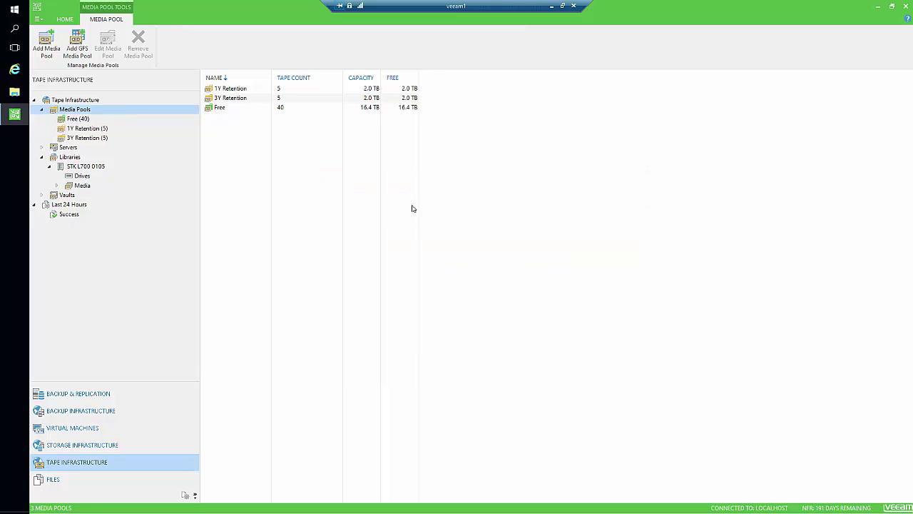
Step: Add a media pool named '7Y Retention' holding tapes OU001106–OU001506
{"action": "right_click", "coordinate": [85, 111]}
{"action": "left_click", "coordinate": [126, 117]}
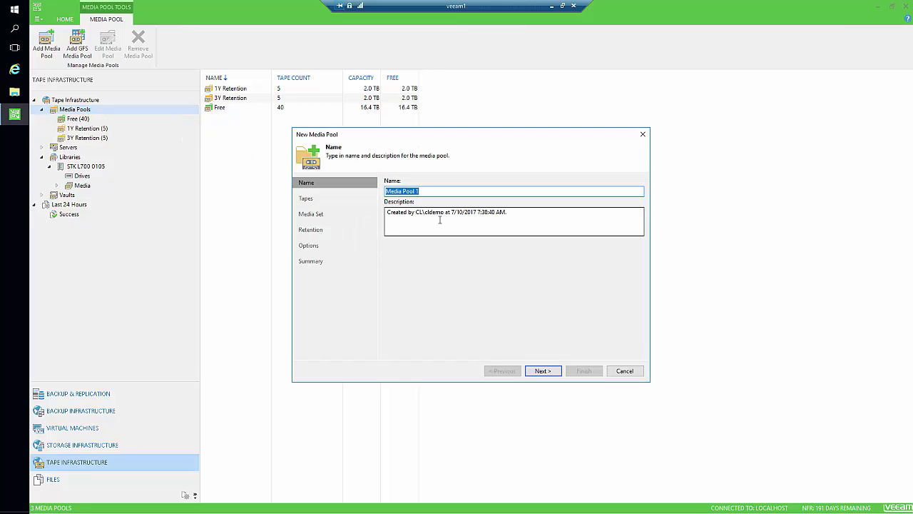
{"action": "type", "text": "7Y Retention"}
{"action": "key", "text": "Return"}
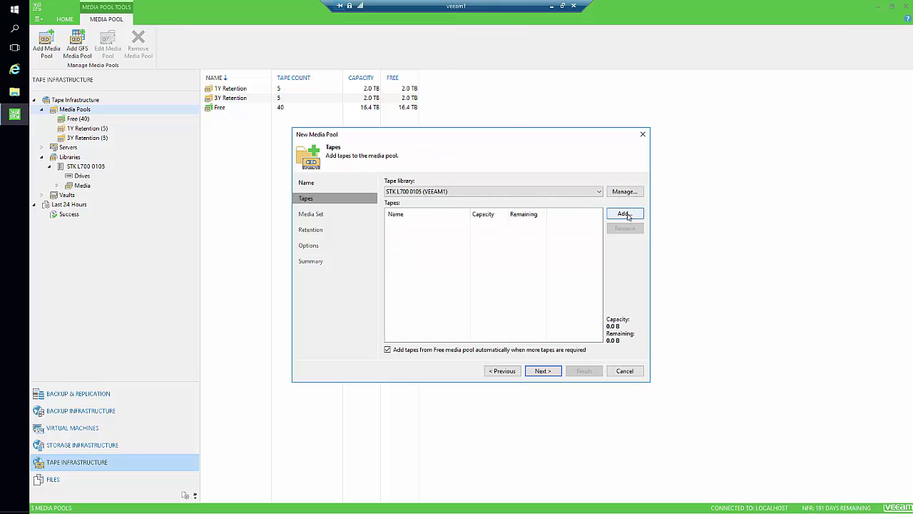
{"action": "key", "text": "Return"}
{"action": "left_click", "coordinate": [432, 209]}
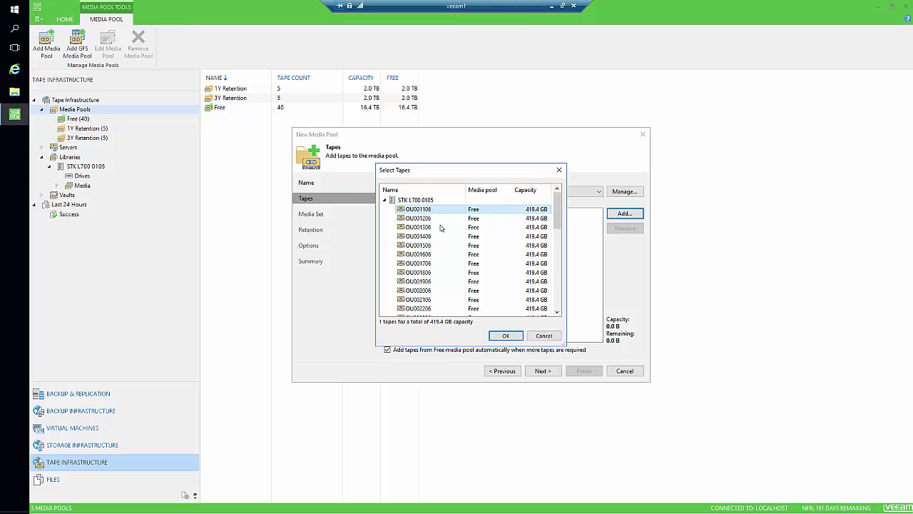
{"action": "left_click", "coordinate": [434, 248], "text": "shift"}
{"action": "left_click", "coordinate": [505, 335]}
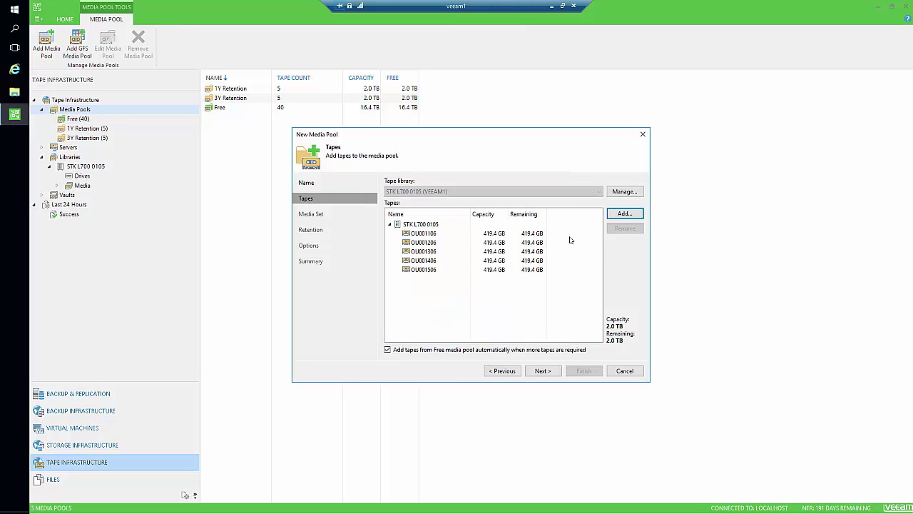
Step: Set the 7Y Retention pool to protect data for 84 months
{"action": "left_click", "coordinate": [544, 370]}
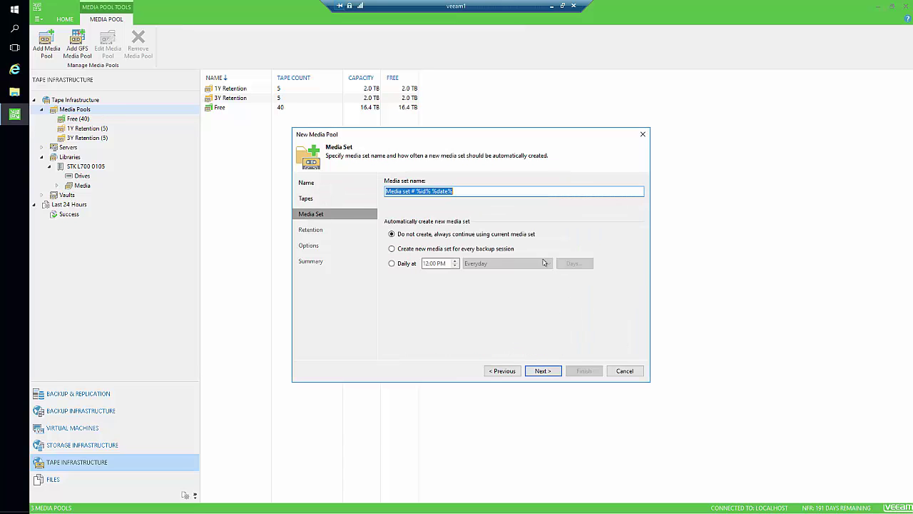
{"action": "left_click", "coordinate": [548, 371]}
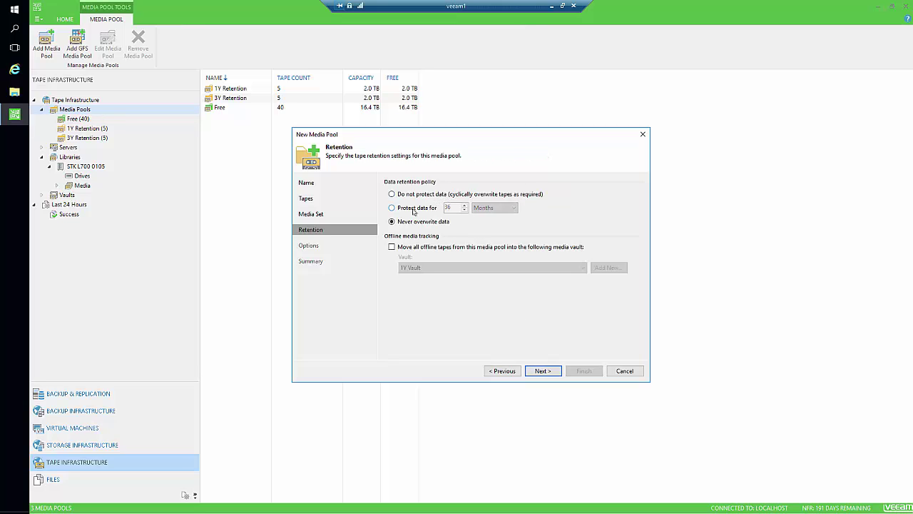
{"action": "left_click", "coordinate": [415, 209]}
{"action": "double_click", "coordinate": [447, 208]}
{"action": "type", "text": "8"}
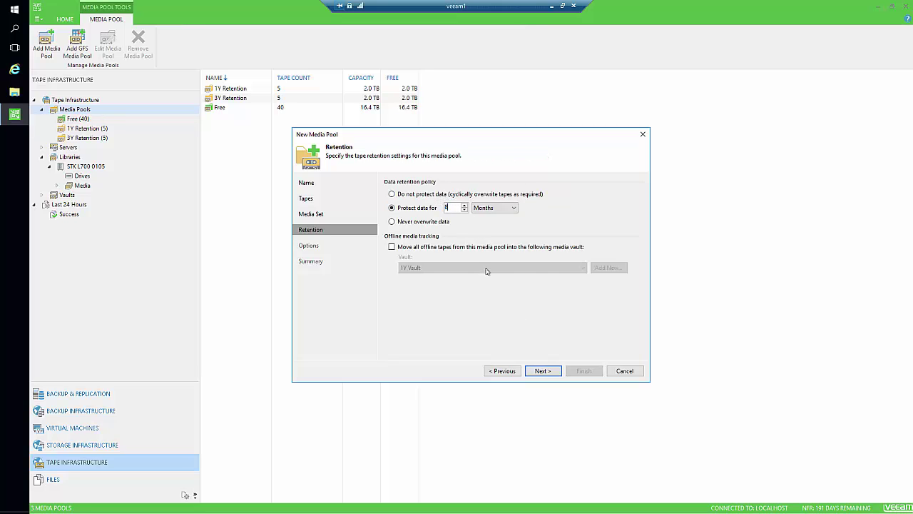
{"action": "type", "text": "4"}
Step: Send the pool's offline tapes to a vault and start creating a new vault
{"action": "left_click", "coordinate": [438, 246]}
{"action": "left_click", "coordinate": [511, 266]}
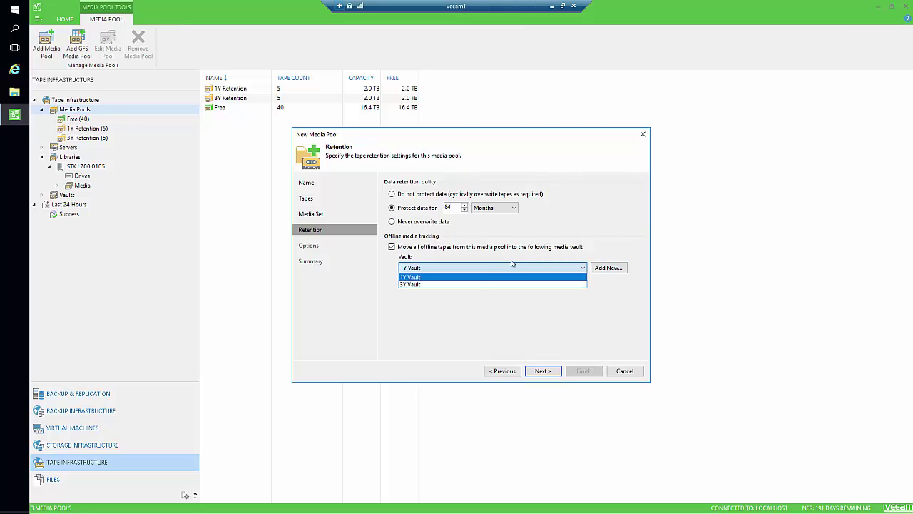
{"action": "left_click", "coordinate": [618, 269]}
{"action": "left_click", "coordinate": [617, 270]}
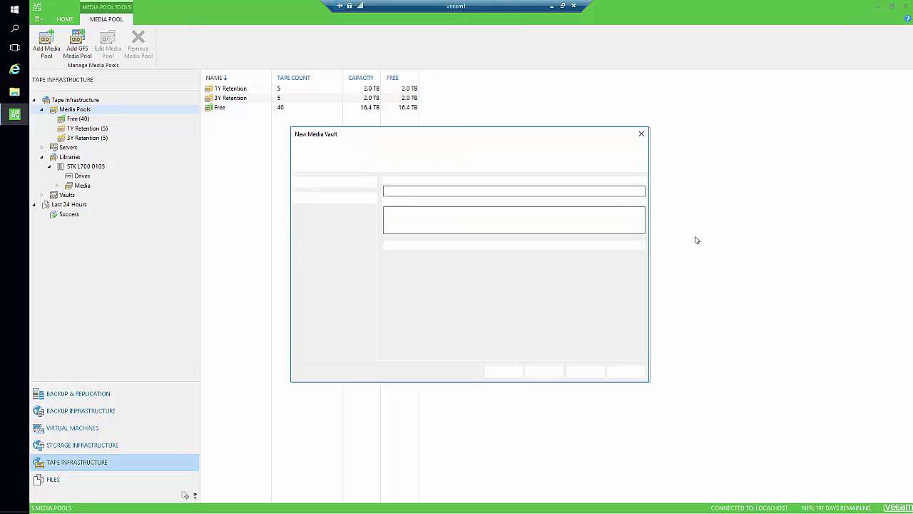
Step: Create the media vault '7Y Vault' with all tapes moved there protected
{"action": "left_click", "coordinate": [481, 187]}
{"action": "key", "text": "ctrl+a"}
{"action": "type", "text": "7"}
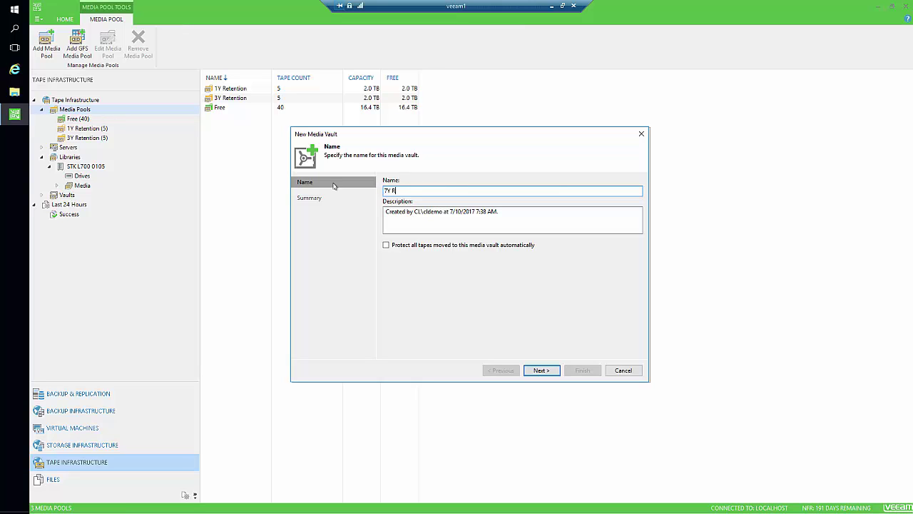
{"action": "type", "text": "Y Vault"}
{"action": "left_click", "coordinate": [462, 244]}
{"action": "left_click", "coordinate": [541, 370]}
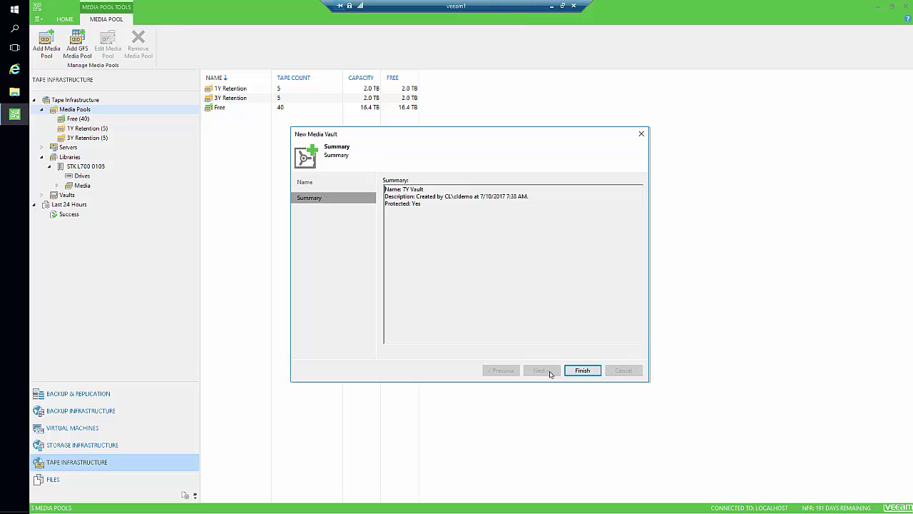
{"action": "left_click", "coordinate": [582, 370]}
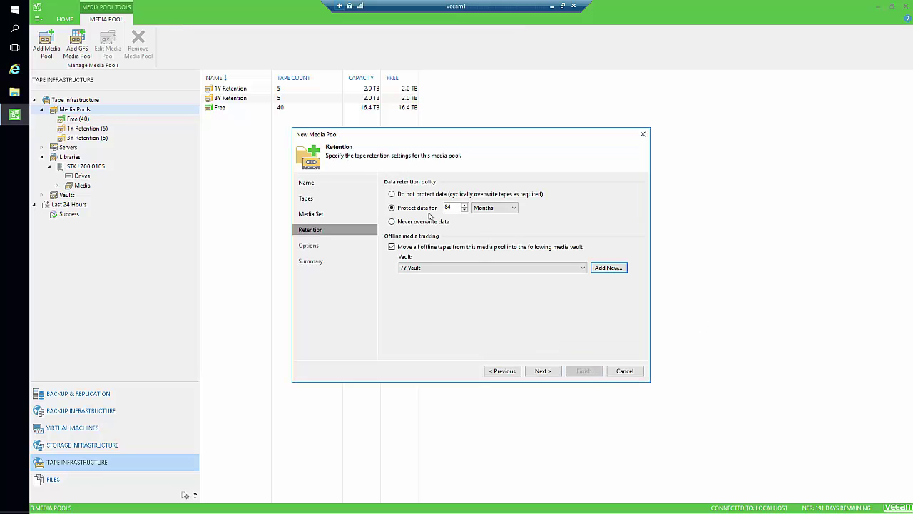
Step: Enable parallel processing for tape jobs and finish the 7Y Retention pool
{"action": "left_click", "coordinate": [543, 370]}
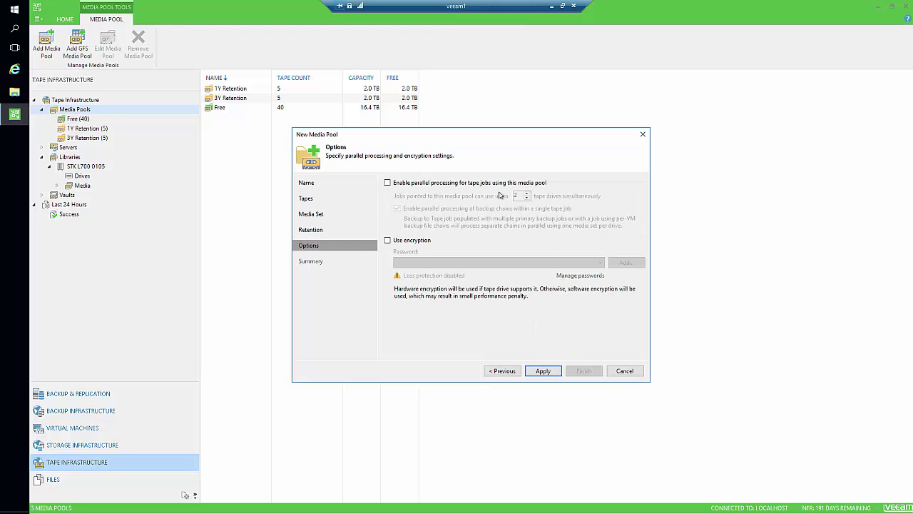
{"action": "left_click", "coordinate": [449, 184]}
{"action": "left_click", "coordinate": [545, 370]}
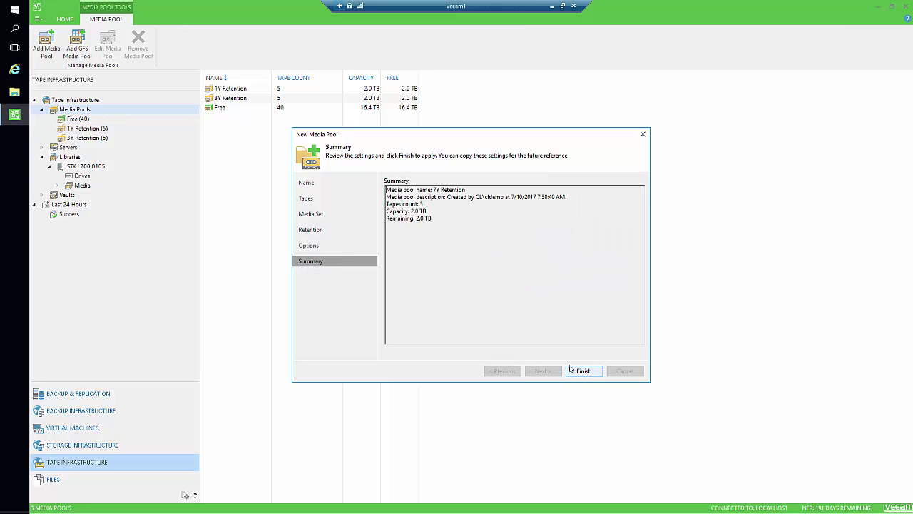
{"action": "key", "text": "Return"}
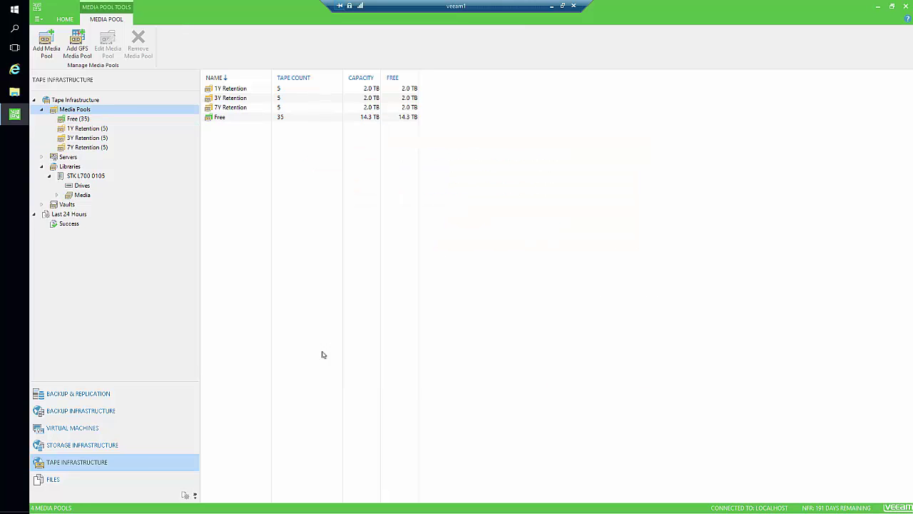
Step: Review the contents of 1Y Vault, 3Y Vault and 7Y Vault
{"action": "left_click", "coordinate": [41, 204]}
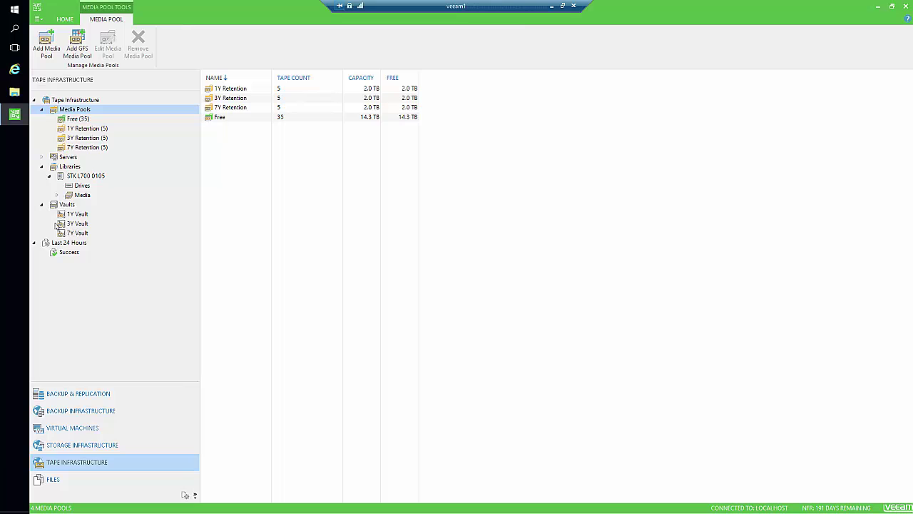
{"action": "left_click", "coordinate": [77, 215]}
{"action": "left_click", "coordinate": [77, 224]}
{"action": "left_click", "coordinate": [79, 234]}
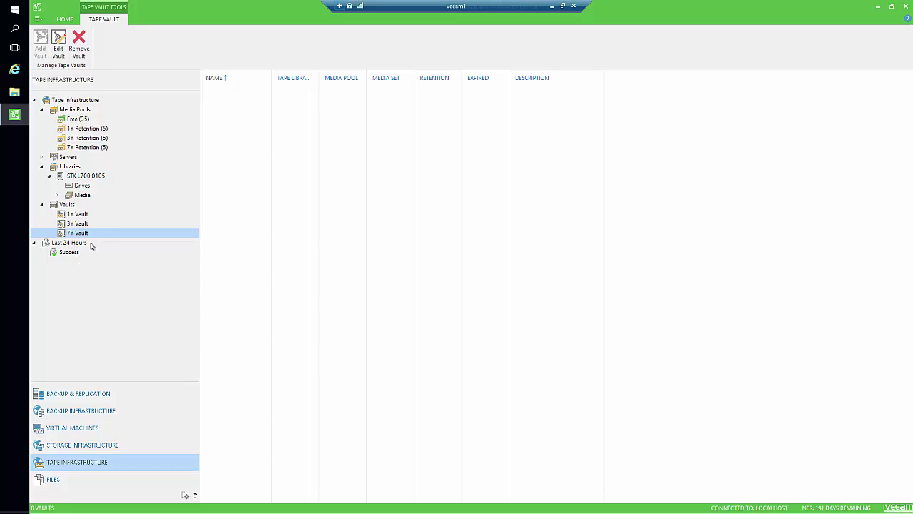
Step: Inspect the STK L700 0105 library's drives and media, then return to the jobs list
{"action": "left_click", "coordinate": [80, 177]}
{"action": "left_click", "coordinate": [82, 185]}
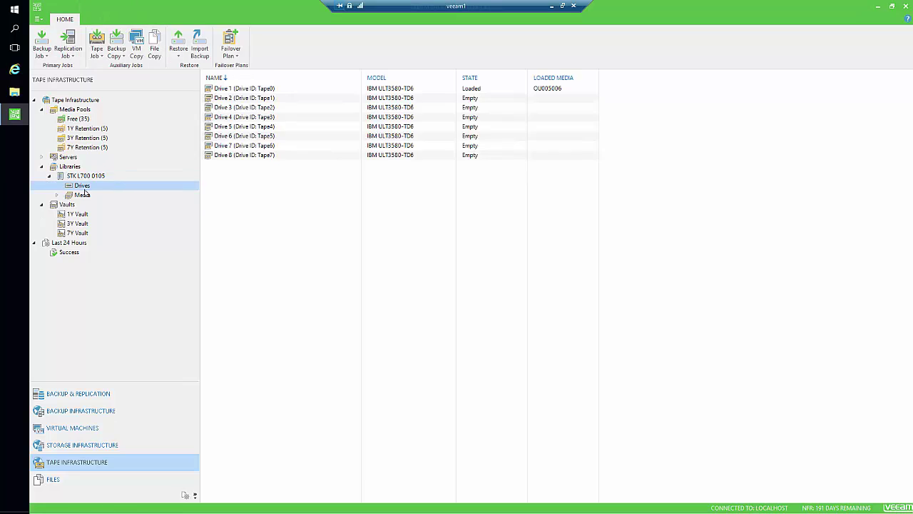
{"action": "left_click", "coordinate": [83, 196]}
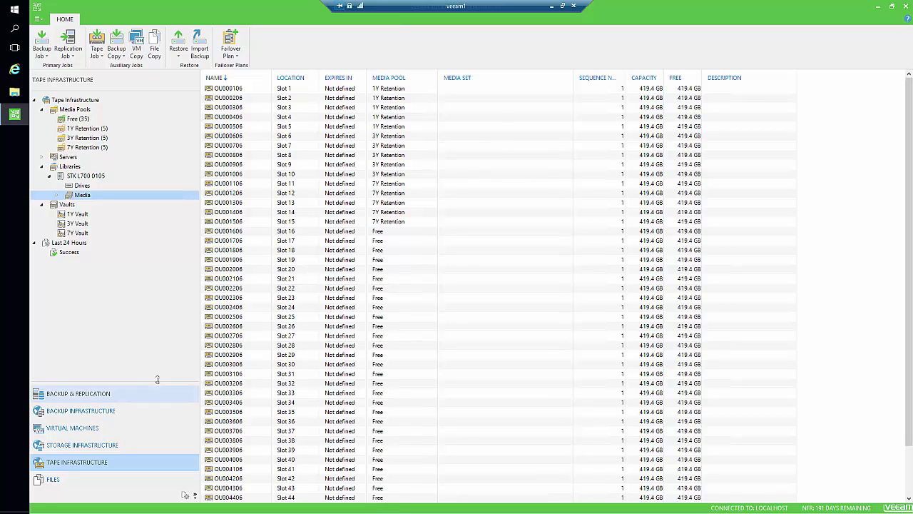
{"action": "left_click", "coordinate": [115, 394]}
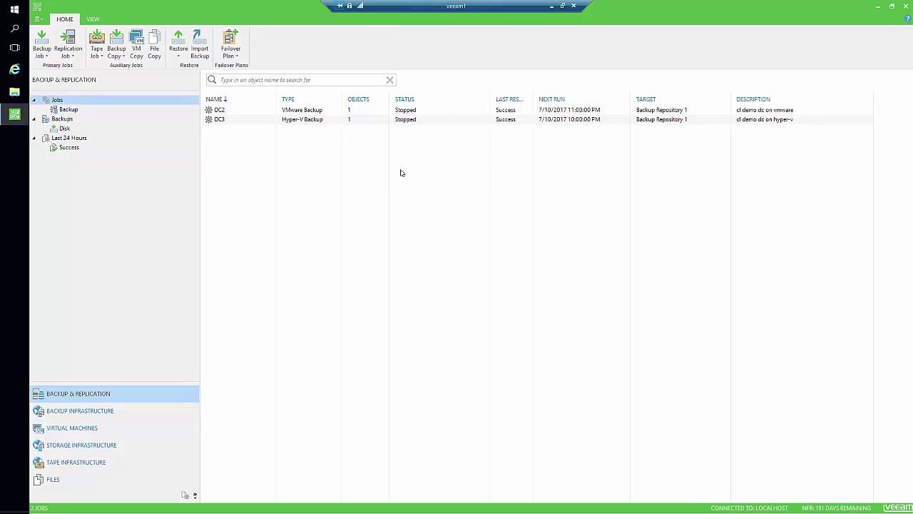
Step: Open the New Backup to Tape Job wizard via Tape Job > Backups on the Home ribbon
{"action": "left_click", "coordinate": [98, 47]}
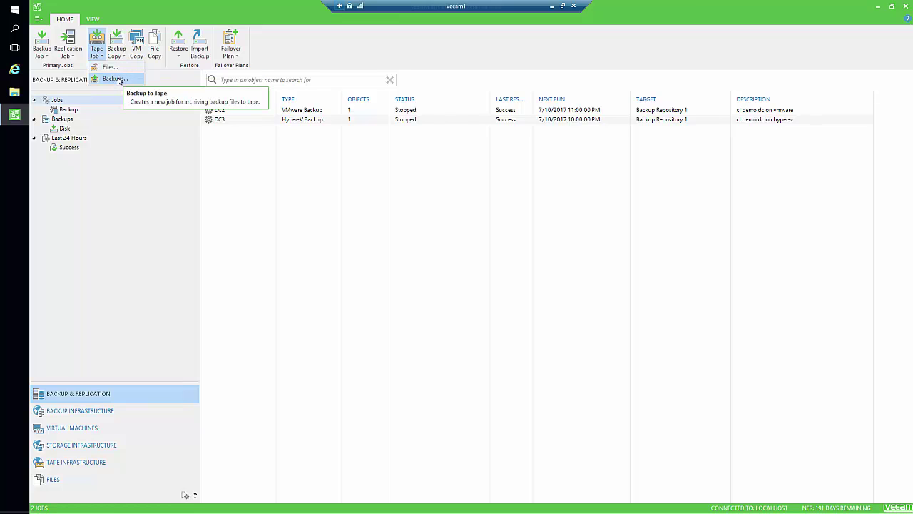
{"action": "left_click", "coordinate": [117, 80]}
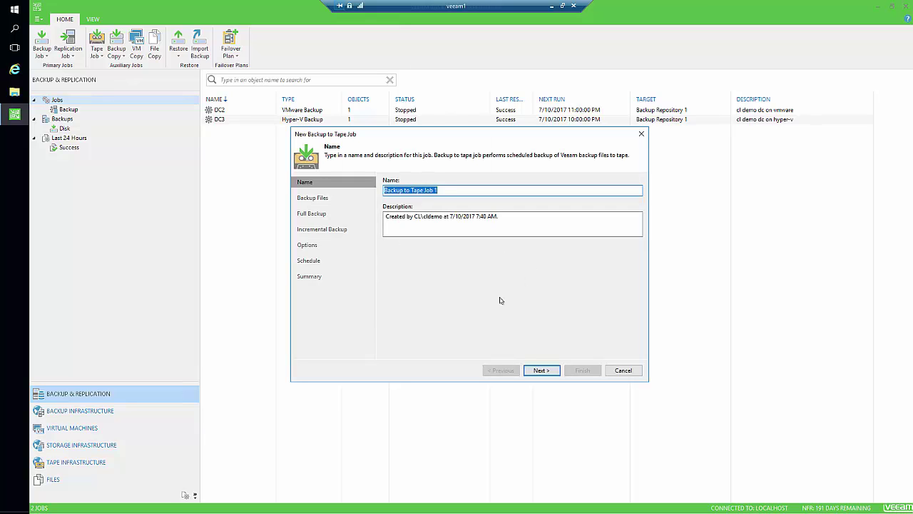
Step: Add the DC2 backup job as the source for the tape job
{"action": "left_click", "coordinate": [540, 371]}
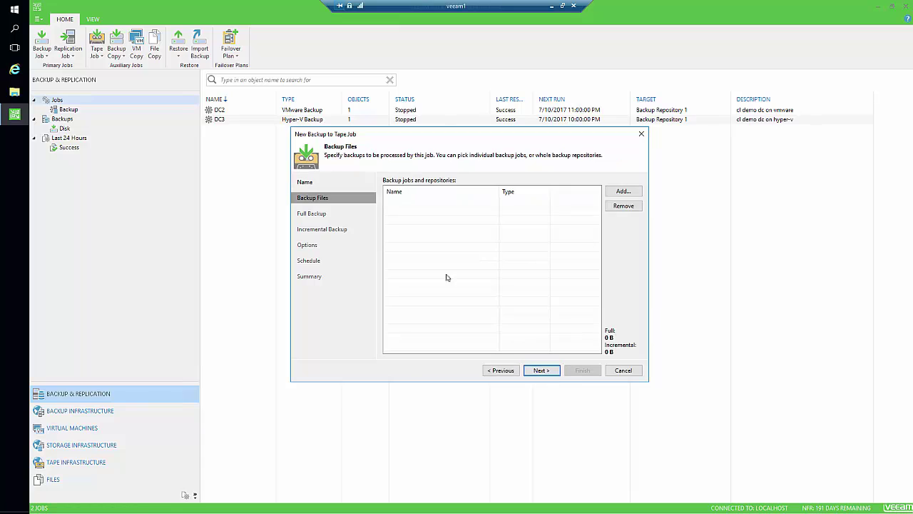
{"action": "left_click", "coordinate": [620, 191]}
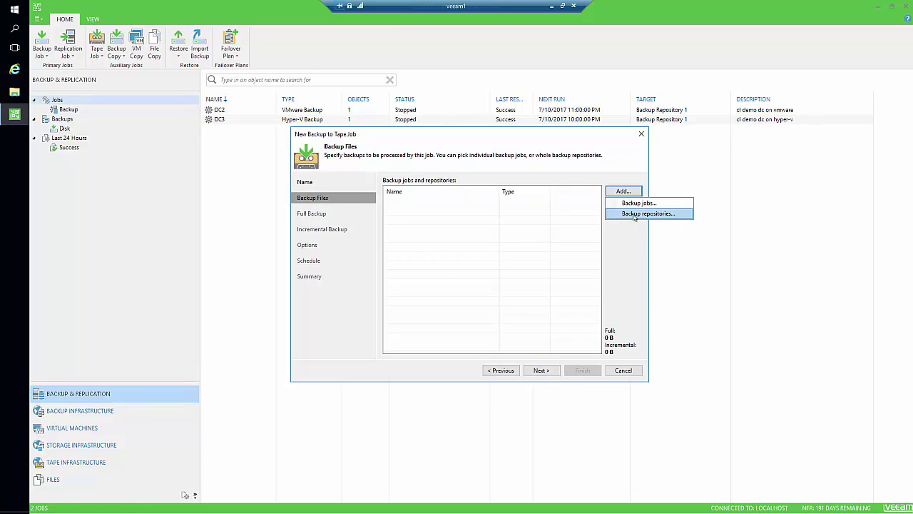
{"action": "left_click", "coordinate": [638, 203]}
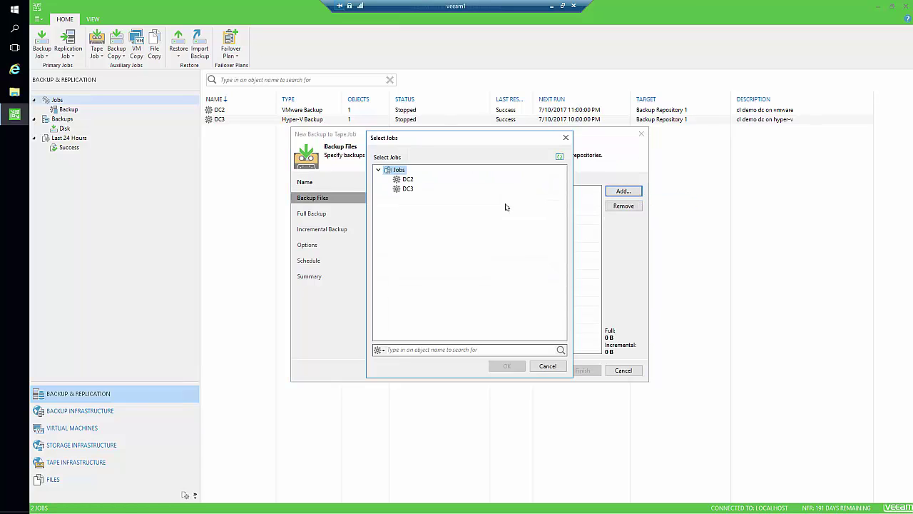
{"action": "left_click", "coordinate": [410, 181]}
{"action": "left_click", "coordinate": [519, 366]}
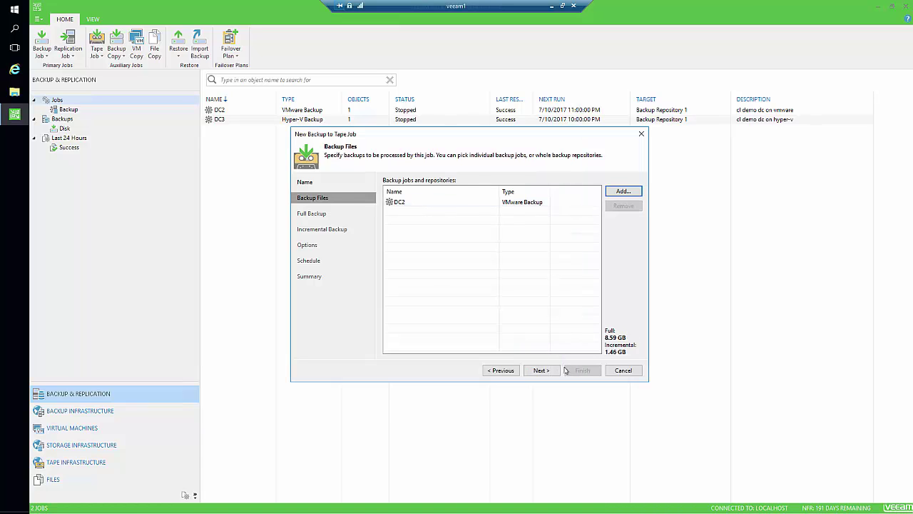
Step: Keep 1Y Retention as the full backup media pool and turn off archiving incremental backups
{"action": "left_click", "coordinate": [541, 370]}
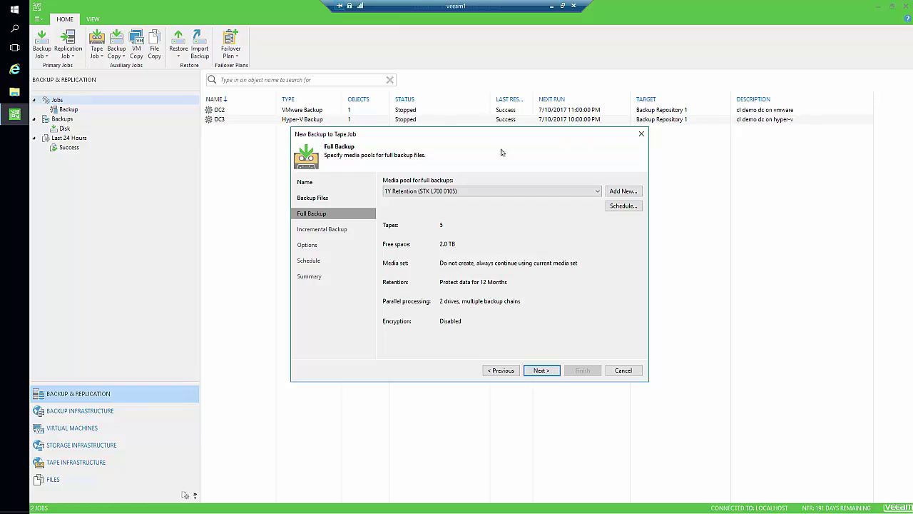
{"action": "left_click", "coordinate": [475, 191]}
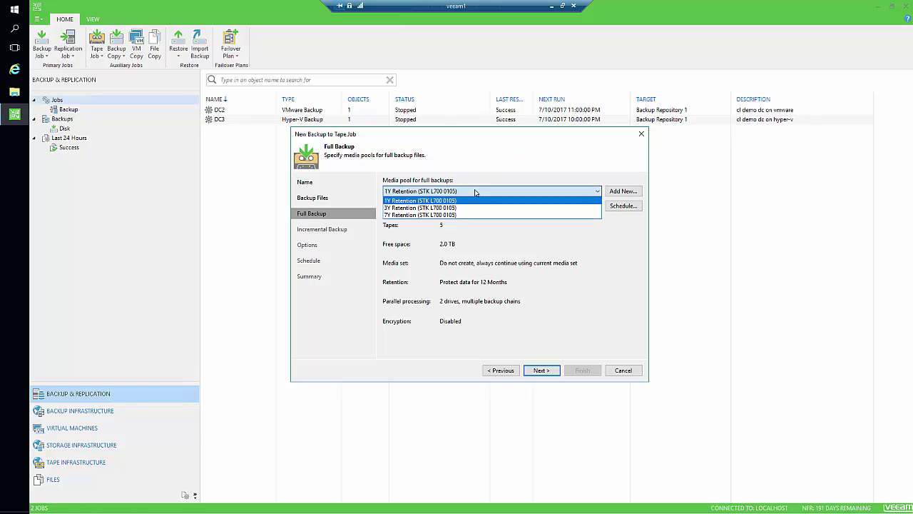
{"action": "left_click", "coordinate": [534, 192]}
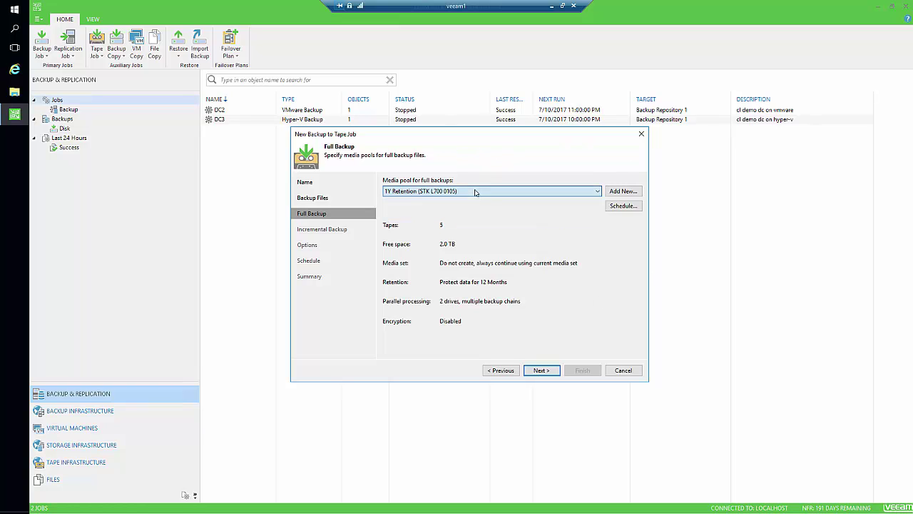
{"action": "left_click", "coordinate": [541, 370]}
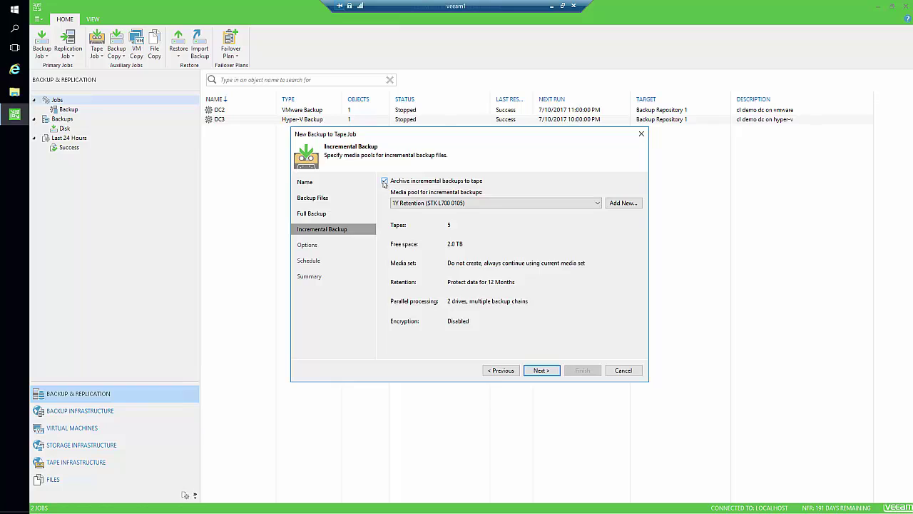
{"action": "left_click", "coordinate": [385, 181]}
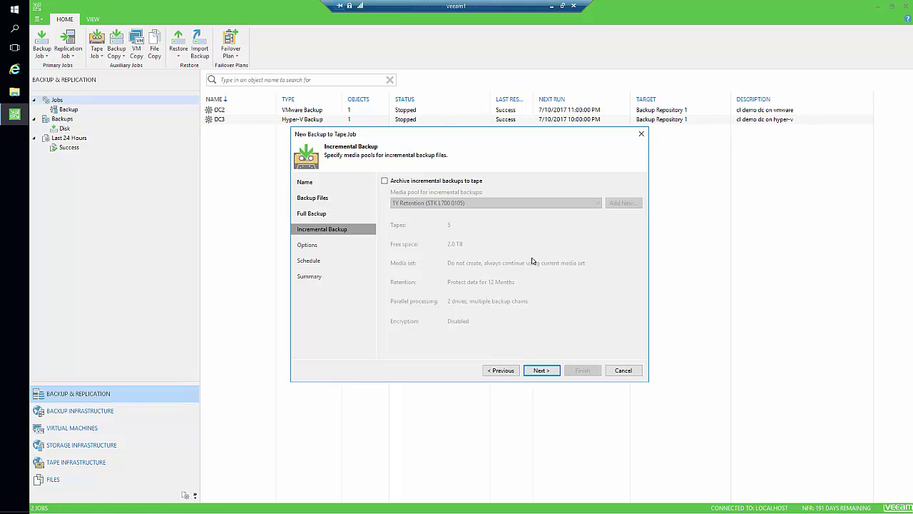
{"action": "left_click", "coordinate": [543, 369]}
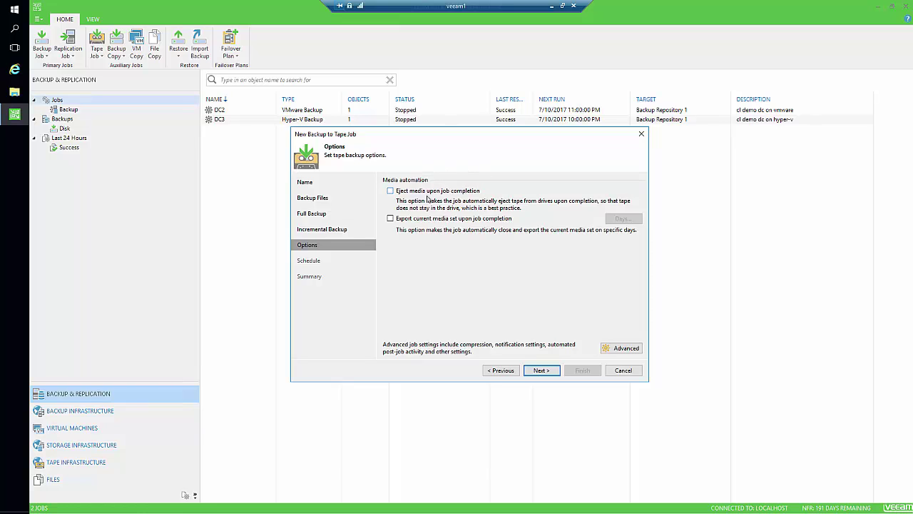
Step: Eject media upon job completion, leave the job unscheduled, and apply the settings
{"action": "left_click", "coordinate": [432, 192]}
{"action": "left_click", "coordinate": [535, 370]}
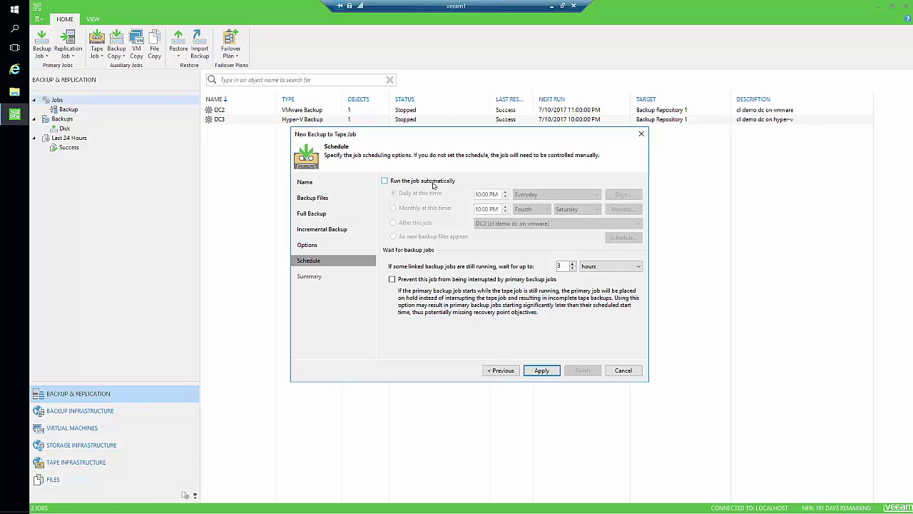
{"action": "left_click", "coordinate": [542, 369]}
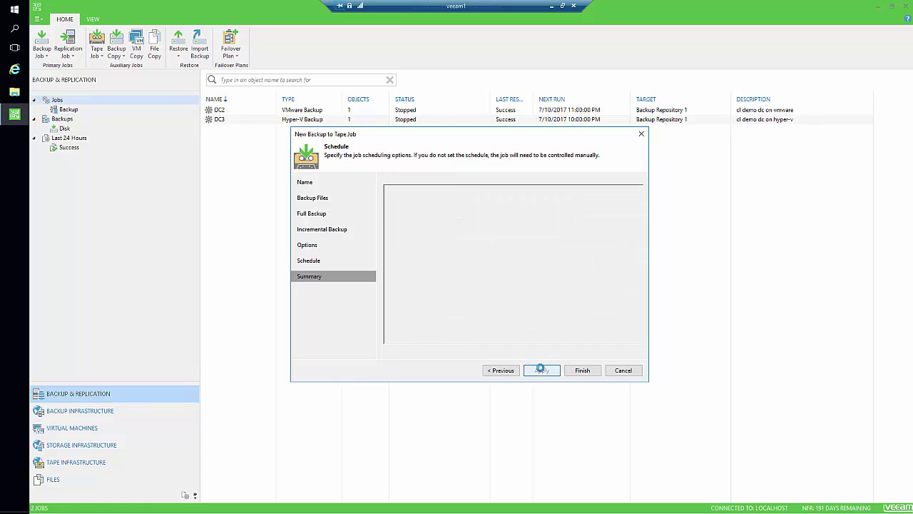
Step: Finish Backup to Tape Job 1 and review the DC2, DC3 and tape job rows
{"action": "left_click", "coordinate": [581, 370]}
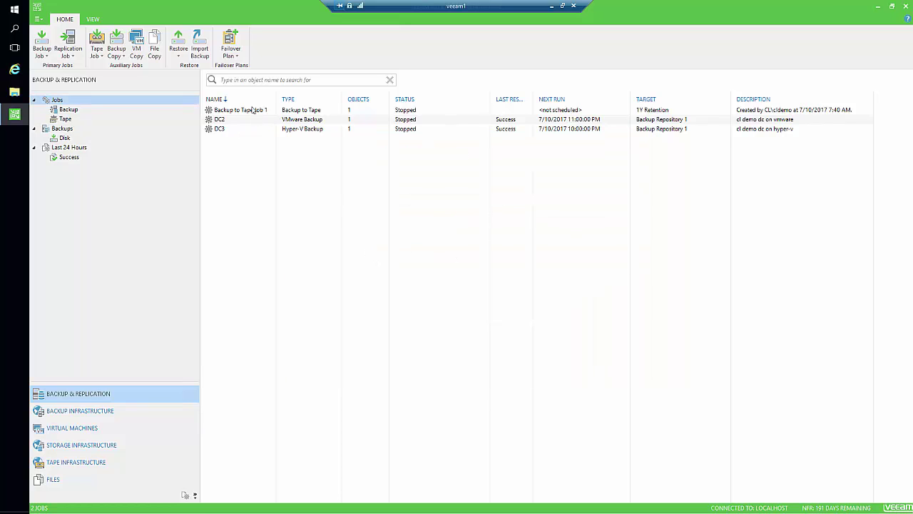
{"action": "left_click", "coordinate": [251, 110]}
{"action": "left_click", "coordinate": [234, 128]}
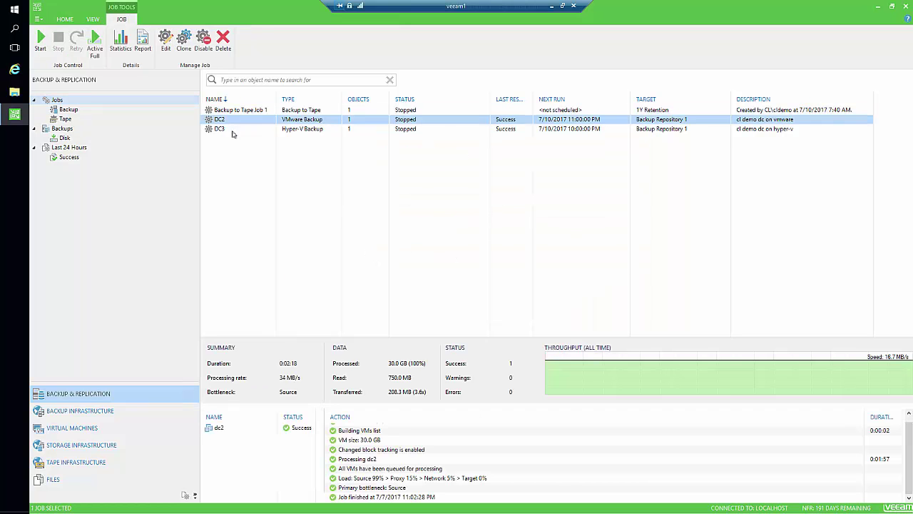
{"action": "left_click", "coordinate": [238, 119]}
{"action": "left_click", "coordinate": [240, 129]}
{"action": "left_click", "coordinate": [240, 120]}
{"action": "left_click", "coordinate": [240, 128]}
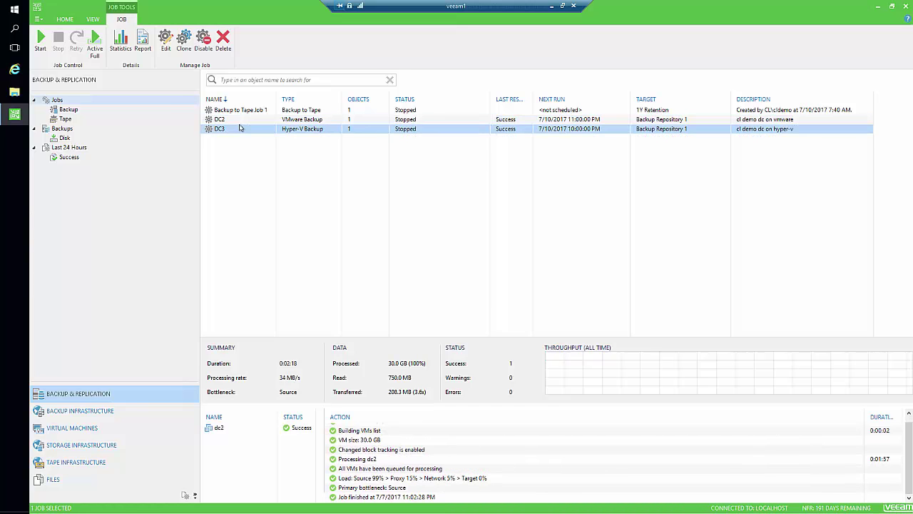
{"action": "left_click", "coordinate": [239, 120]}
{"action": "left_click", "coordinate": [241, 128]}
{"action": "left_click", "coordinate": [240, 119]}
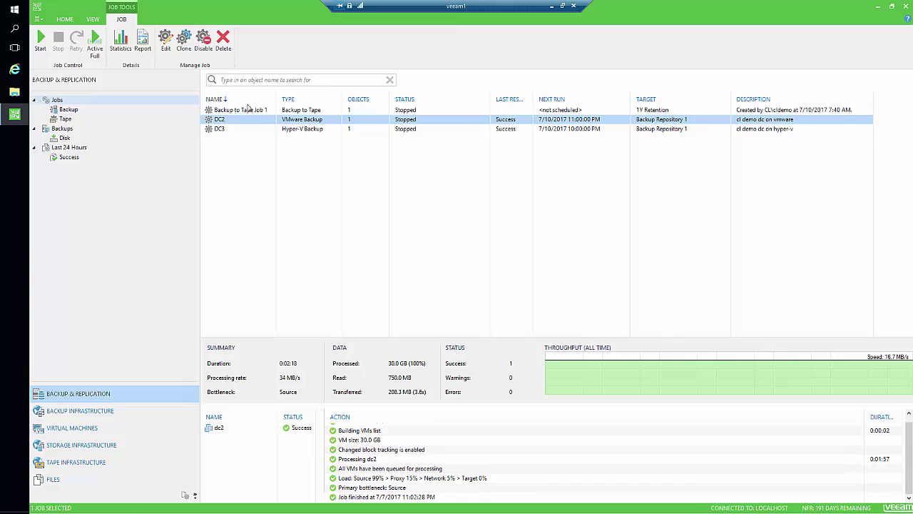
{"action": "left_click", "coordinate": [250, 111]}
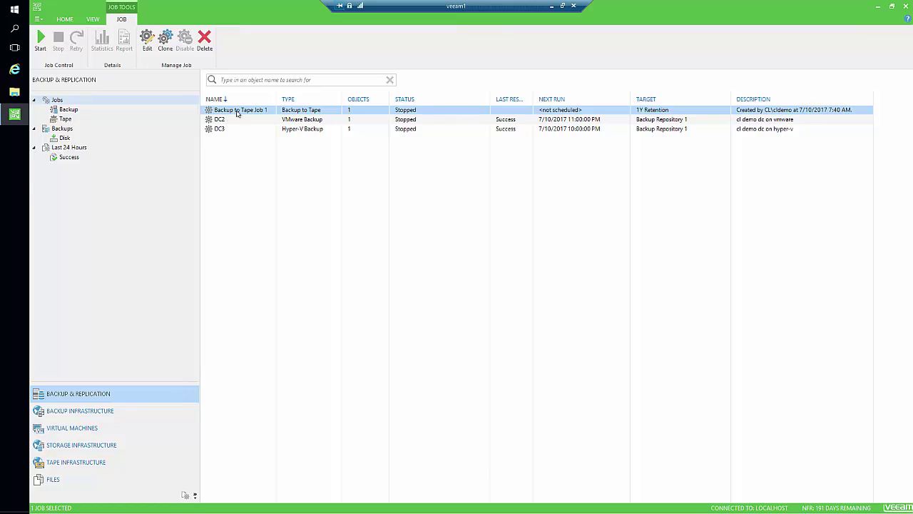
Step: Start Backup to Tape Job 1, then view the tape library's media in Tape Infrastructure
{"action": "right_click", "coordinate": [237, 112]}
{"action": "left_click", "coordinate": [255, 119]}
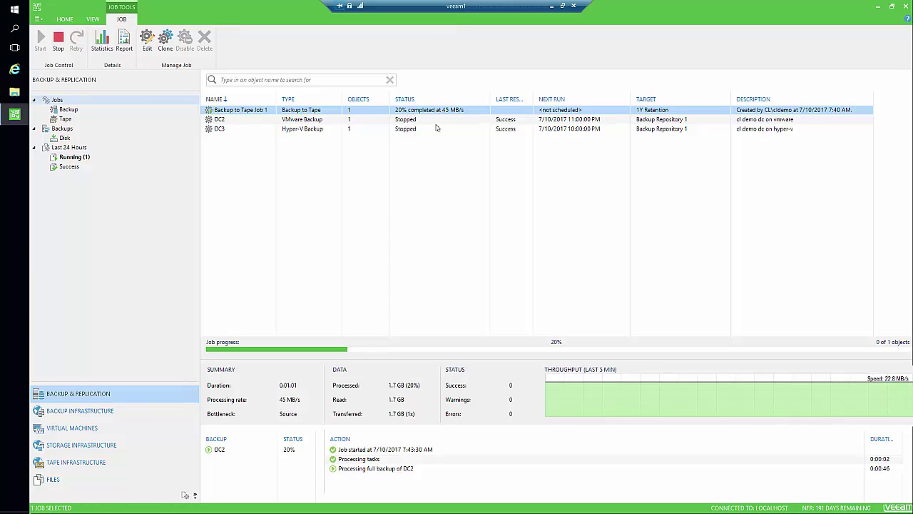
{"action": "left_click", "coordinate": [131, 463]}
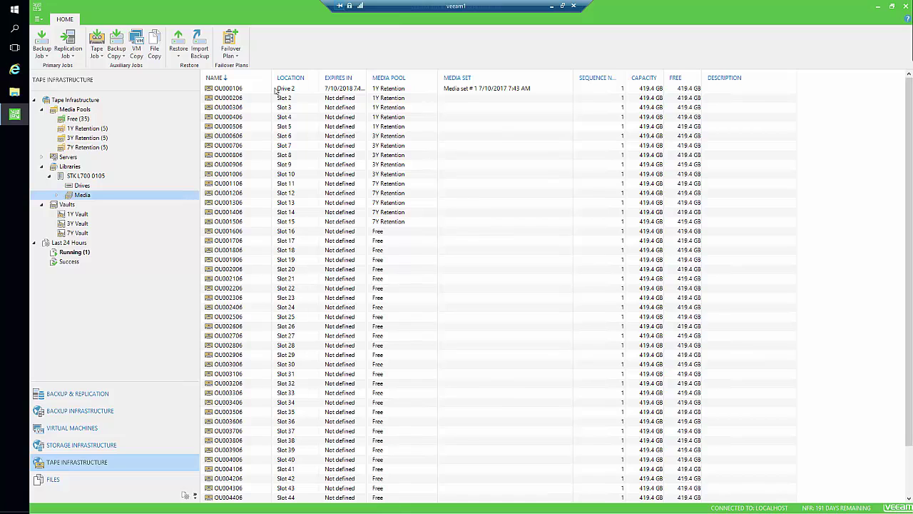
Step: Inspect tape OU000106's expiry date, the 1Y Retention pool's tapes and the loaded drives
{"action": "left_click", "coordinate": [239, 90]}
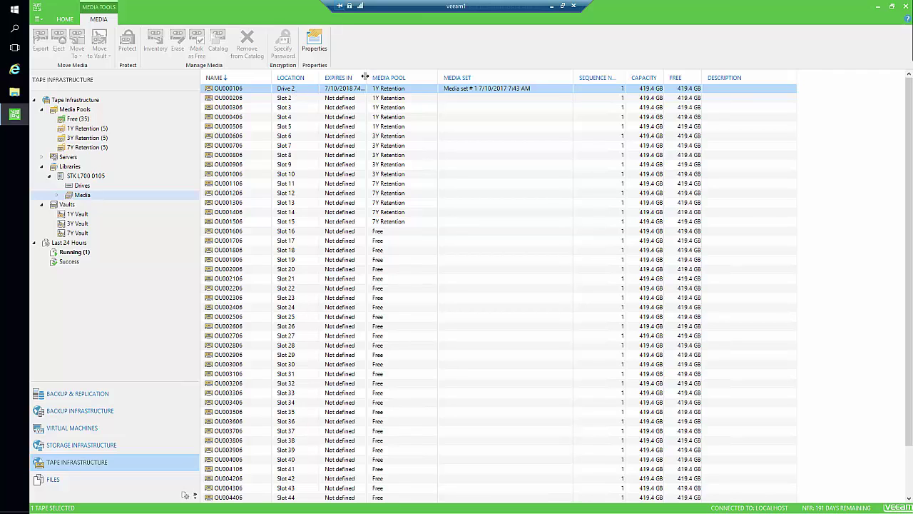
{"action": "left_click_drag", "start_coordinate": [366, 77], "coordinate": [424, 78]}
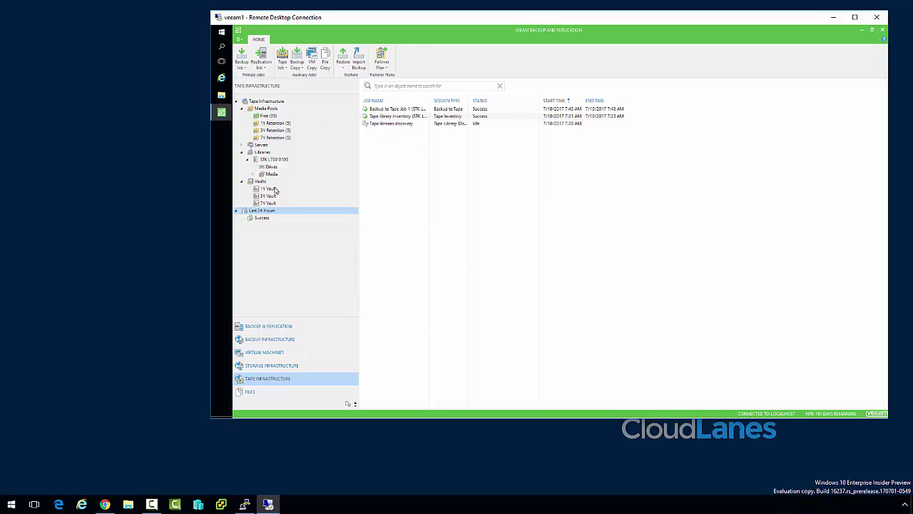
{"action": "left_click", "coordinate": [276, 123]}
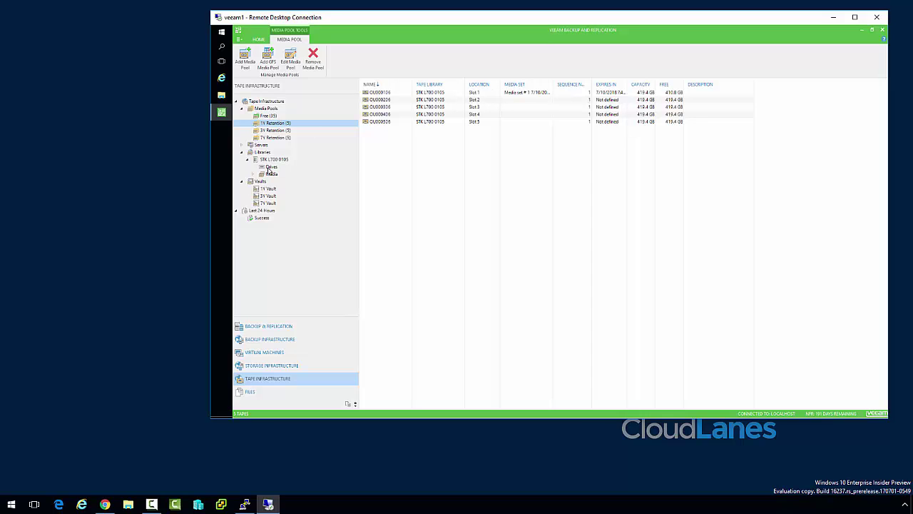
{"action": "left_click", "coordinate": [270, 168]}
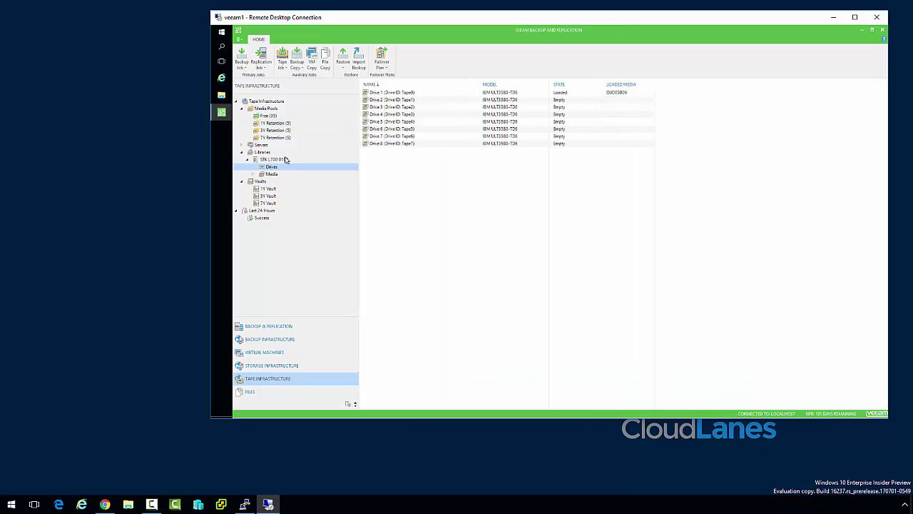
Step: Confirm the 1Y Vault is empty, list the Free pool's tapes, and launch Internet Explorer
{"action": "left_click", "coordinate": [271, 123]}
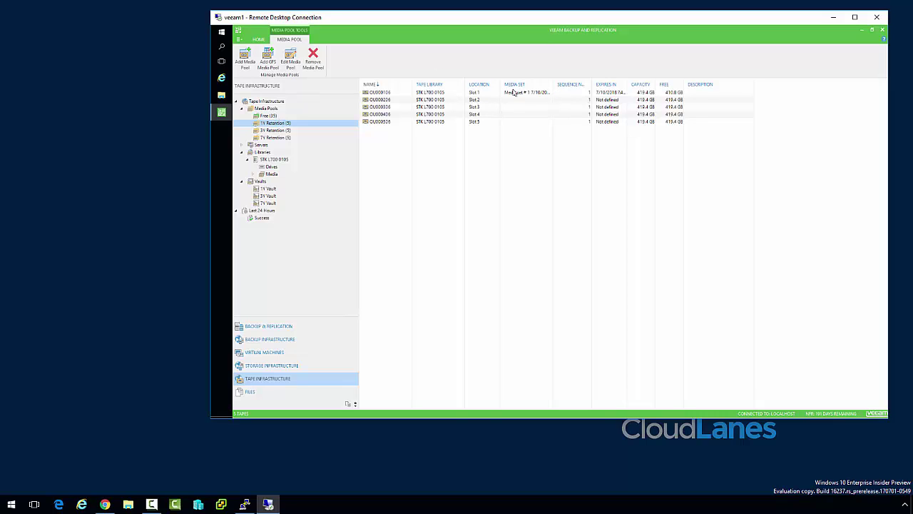
{"action": "left_click", "coordinate": [268, 189]}
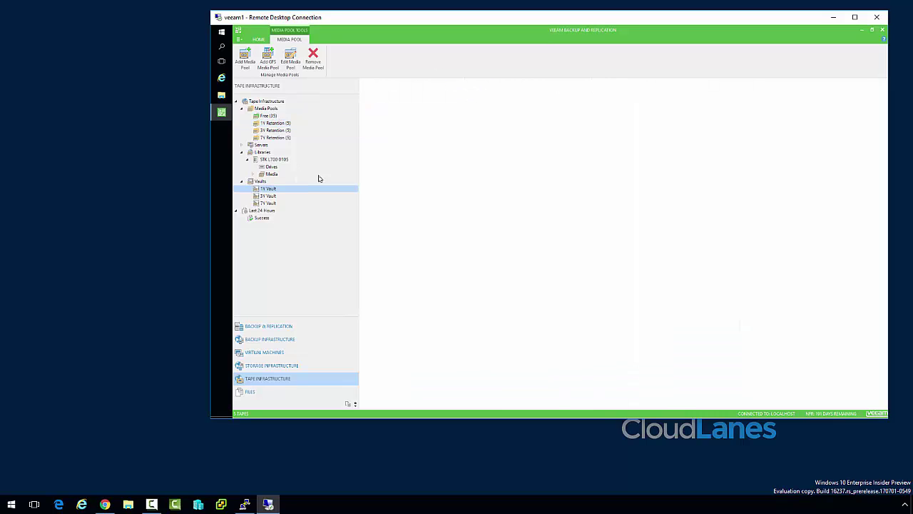
{"action": "left_click", "coordinate": [267, 116]}
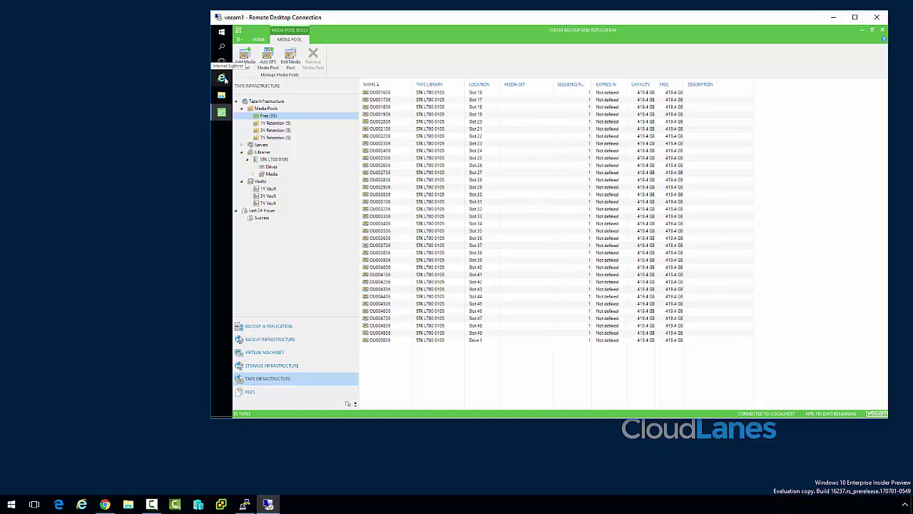
{"action": "left_click", "coordinate": [223, 79]}
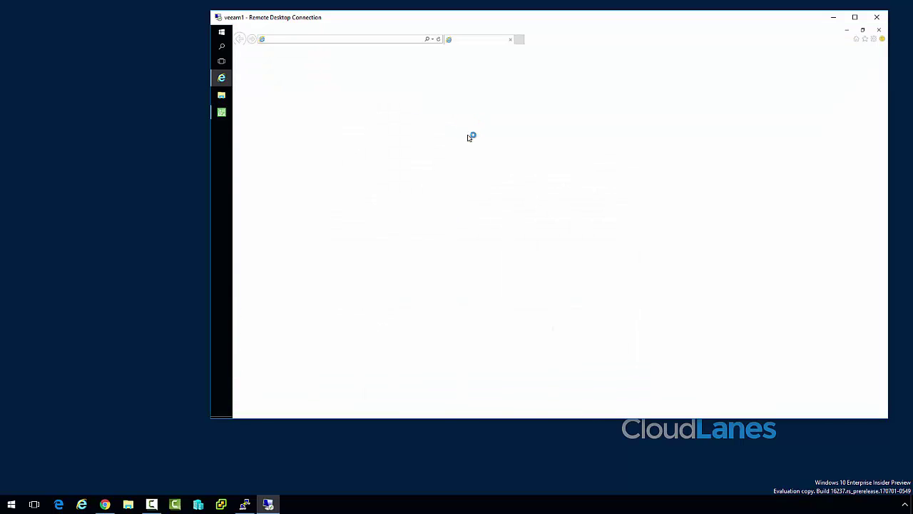
Step: Sign in to the CloudLanes CL1500 web console with the admin login and password
{"action": "key", "text": "ctrl+alt+Break"}
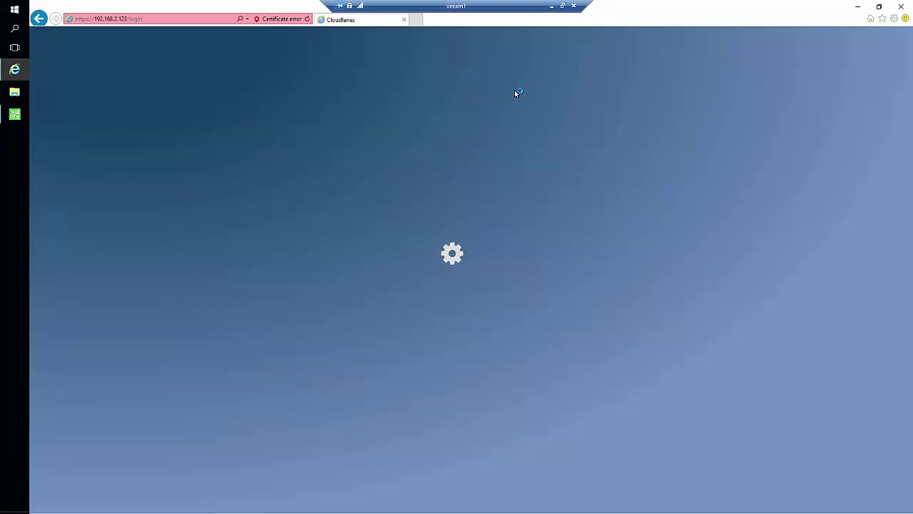
{"action": "left_click", "coordinate": [475, 103]}
{"action": "type", "text": "cl"}
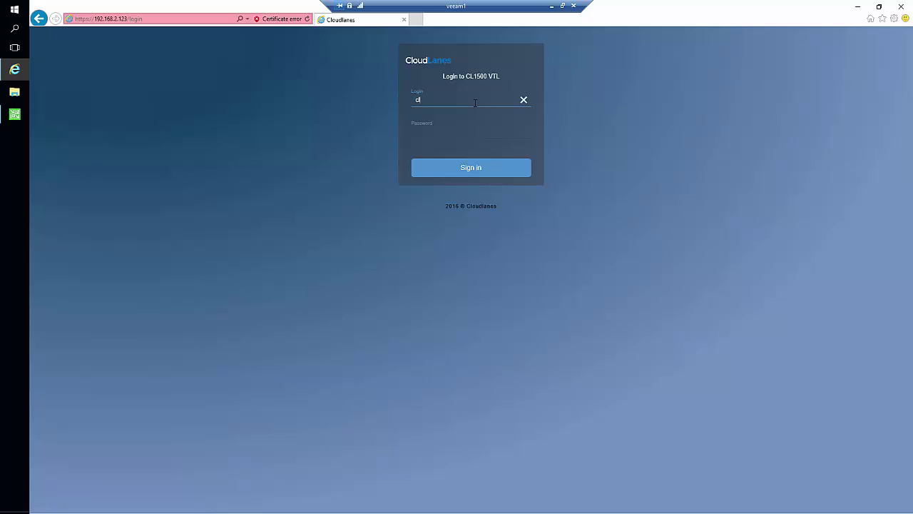
{"action": "key", "text": "Tab"}
{"action": "type", "text": "••••••••••"}
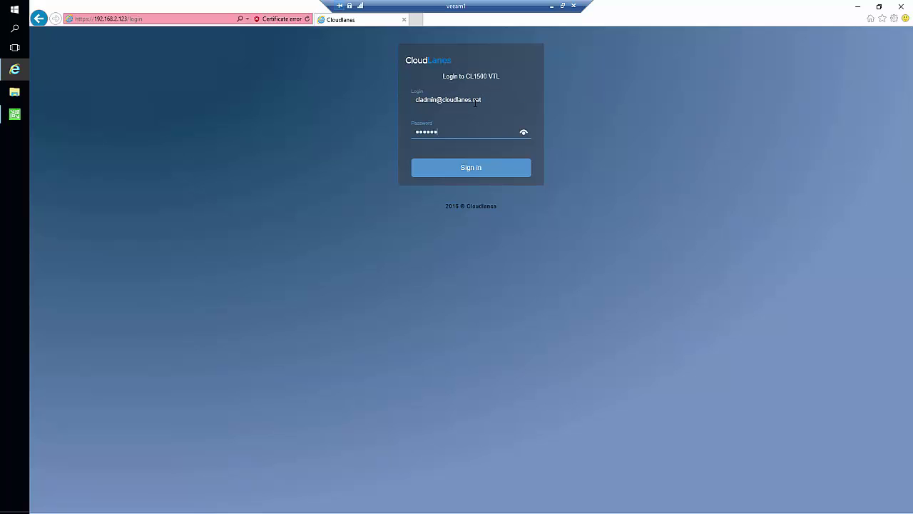
{"action": "key", "text": "ctrl+a"}
{"action": "key", "text": "BackSpace"}
{"action": "type", "text": "••••••••••"}
{"action": "key", "text": "Return"}
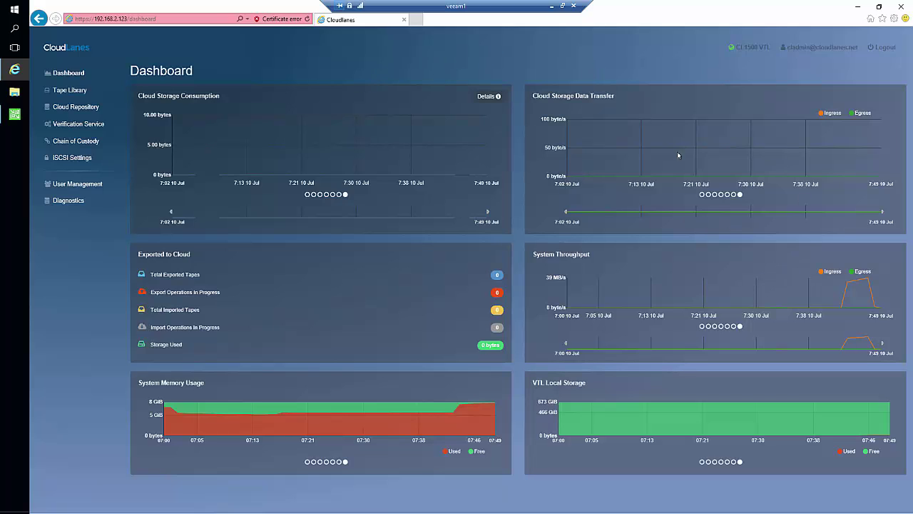
{"action": "mouse_move", "coordinate": [344, 417]}
{"action": "mouse_move", "coordinate": [858, 282]}
Step: Review the Tape Library: OU000106 uses 8.60 GiB while the other tapes use 256 KiB
{"action": "left_click", "coordinate": [71, 92]}
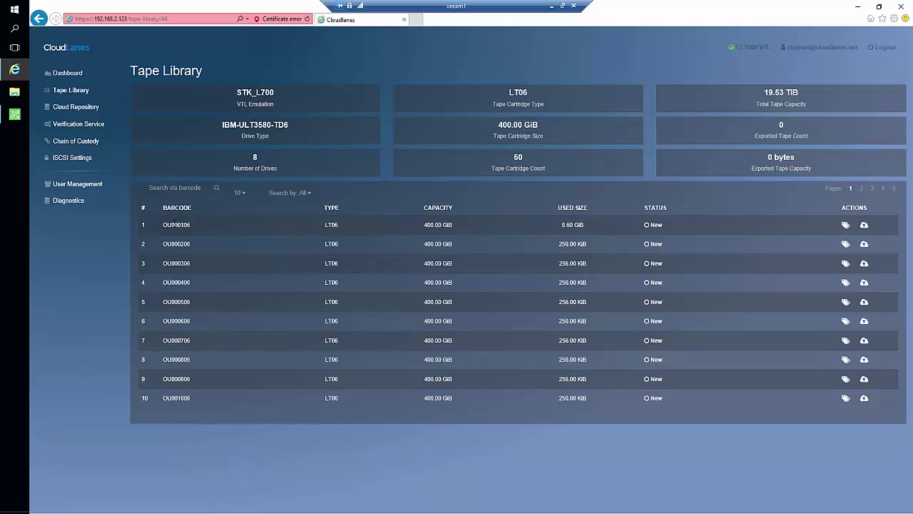
{"action": "double_click", "coordinate": [175, 224]}
{"action": "left_click", "coordinate": [567, 229]}
{"action": "left_click", "coordinate": [564, 244]}
{"action": "double_click", "coordinate": [568, 281]}
{"action": "left_click", "coordinate": [648, 253]}
Step: Create a Files tape job with the default name File to Tape Job 1
{"action": "left_click", "coordinate": [14, 114]}
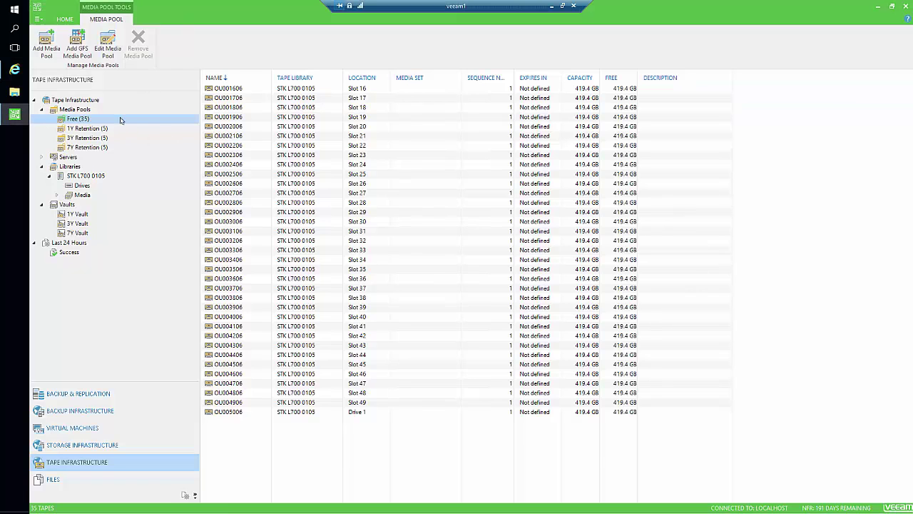
{"action": "left_click", "coordinate": [93, 392]}
{"action": "left_click", "coordinate": [93, 54]}
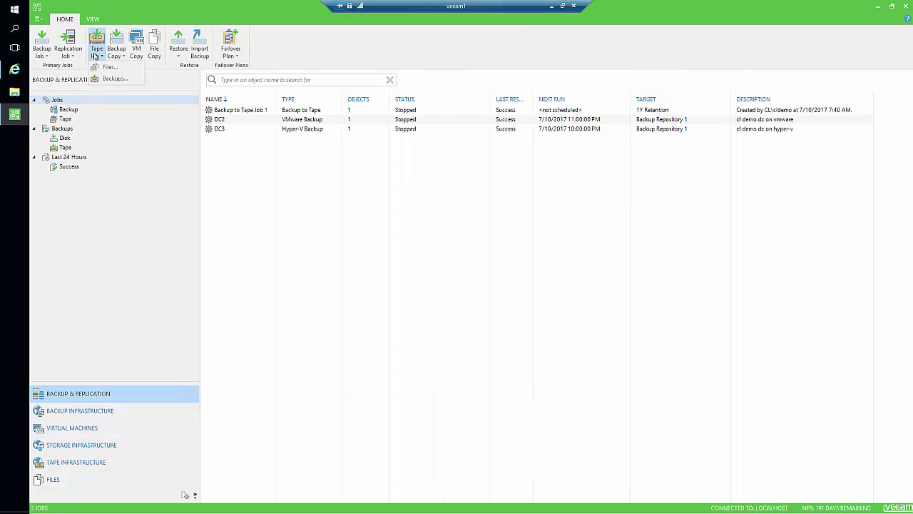
{"action": "left_click", "coordinate": [107, 67]}
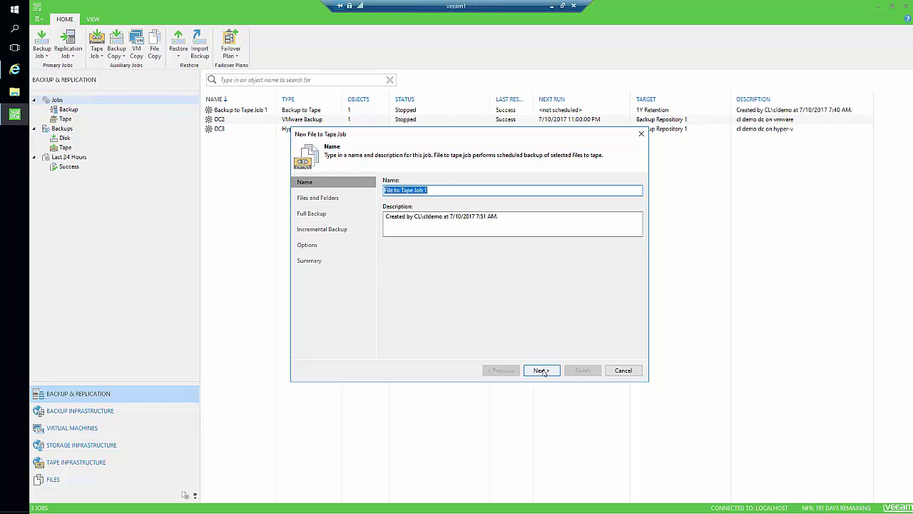
{"action": "left_click", "coordinate": [541, 370]}
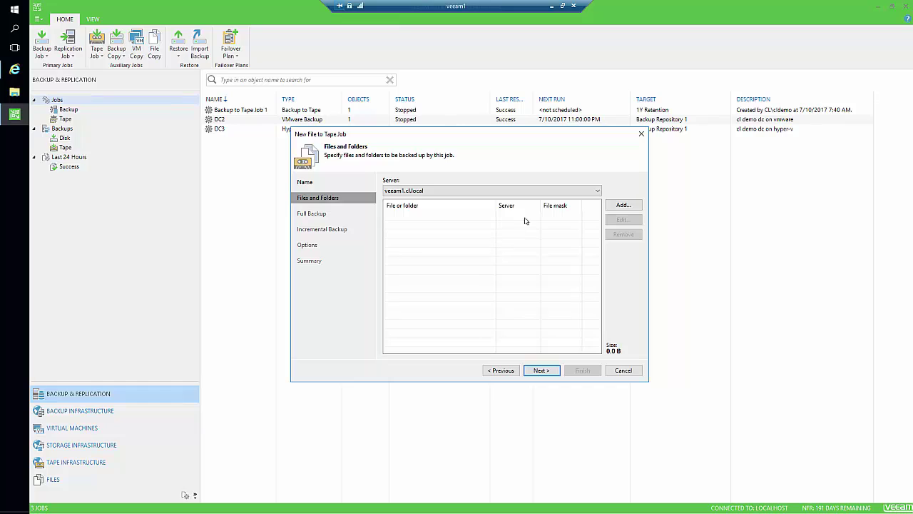
Step: Add the \\dc3\share1 folder (252.0 MB) as the job's source and continue to Full Backup
{"action": "left_click", "coordinate": [623, 205]}
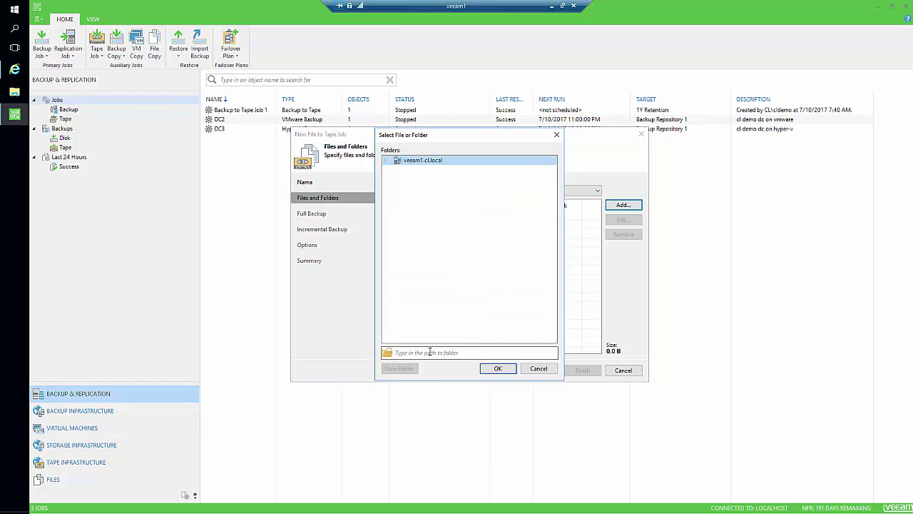
{"action": "left_click", "coordinate": [430, 352]}
{"action": "type", "text": "\\dc3"}
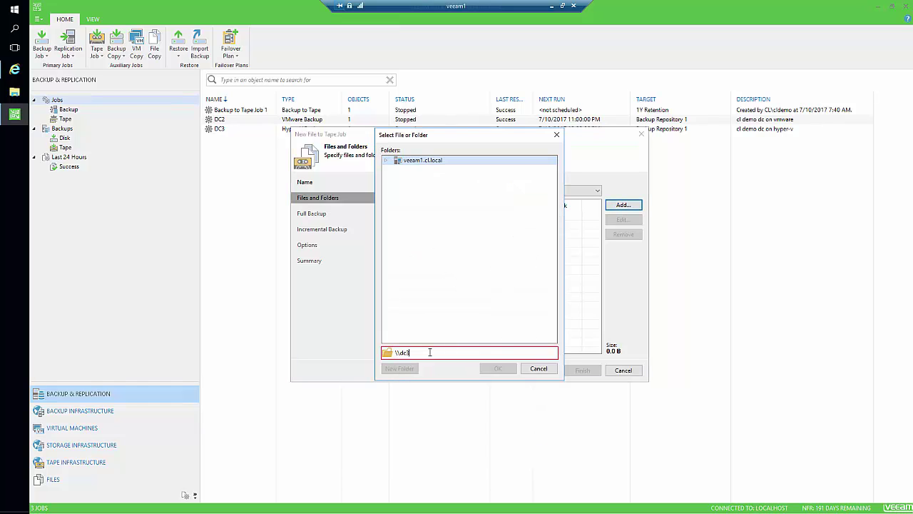
{"action": "type", "text": "\\share1"}
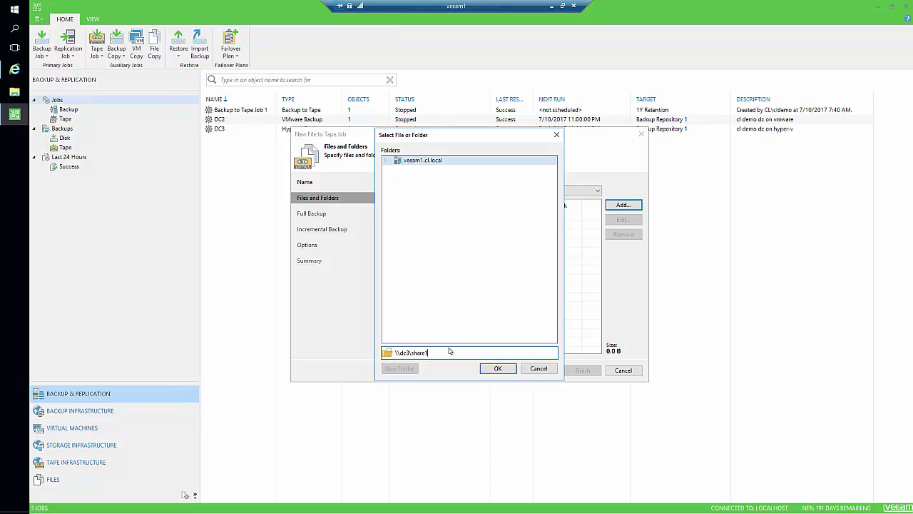
{"action": "left_click", "coordinate": [497, 368]}
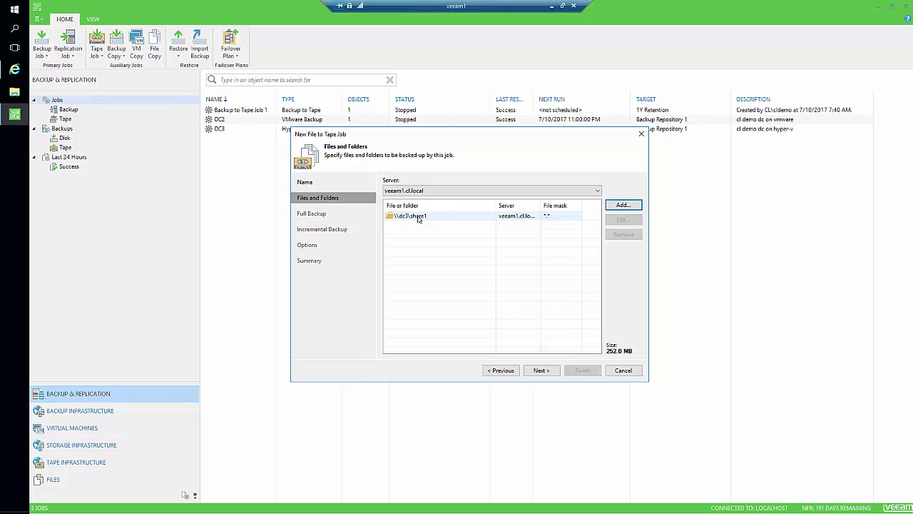
{"action": "left_click", "coordinate": [536, 370]}
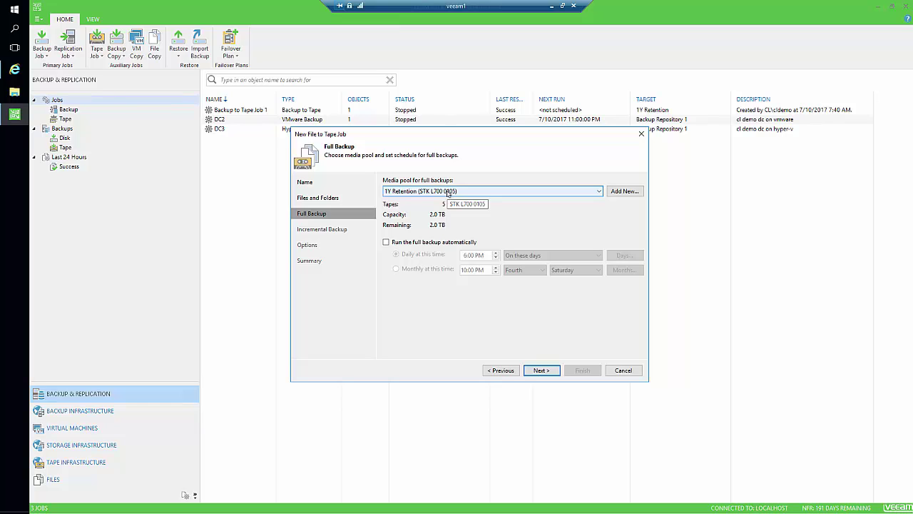
Step: Use the 3Y Retention pool for full backups and 1Y Retention for incrementals
{"action": "left_click", "coordinate": [470, 192]}
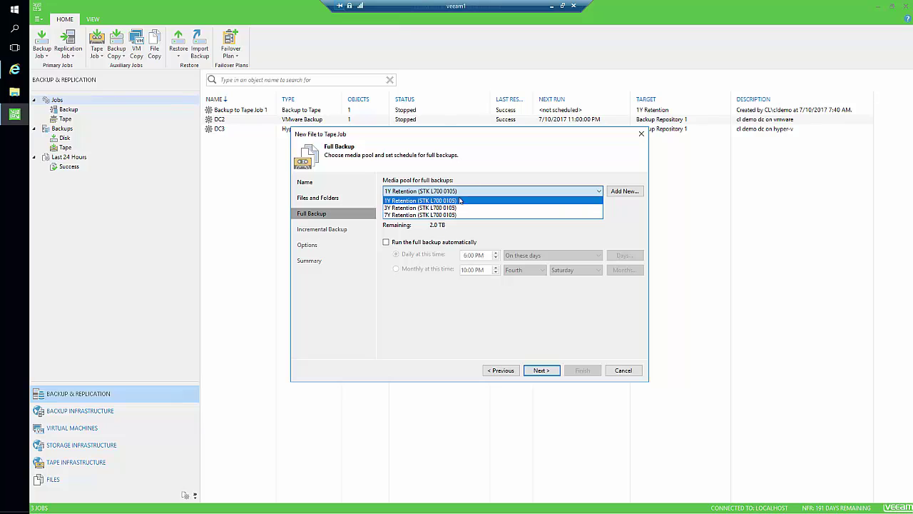
{"action": "left_click", "coordinate": [460, 207]}
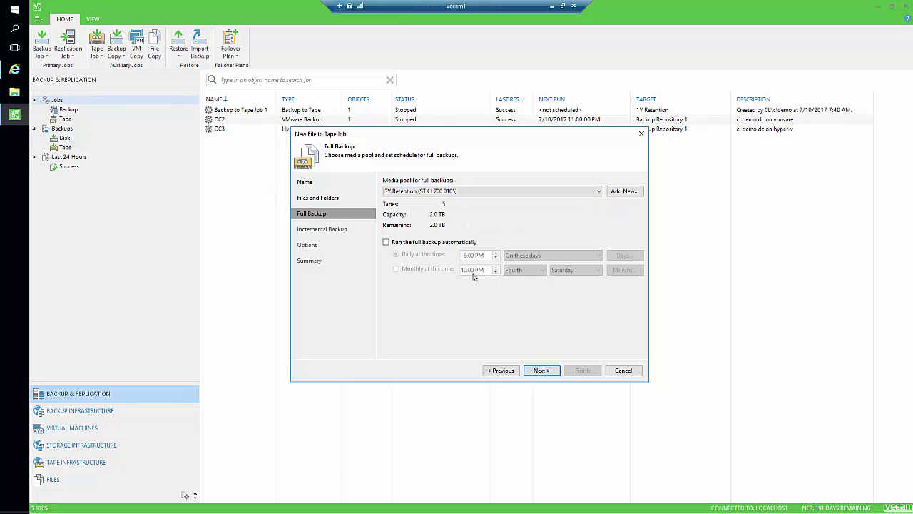
{"action": "left_click", "coordinate": [547, 369]}
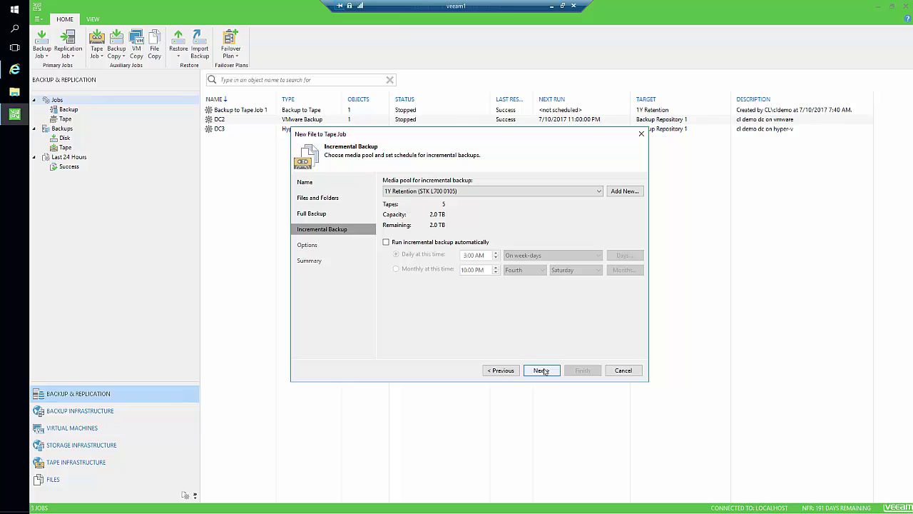
{"action": "left_click", "coordinate": [491, 192]}
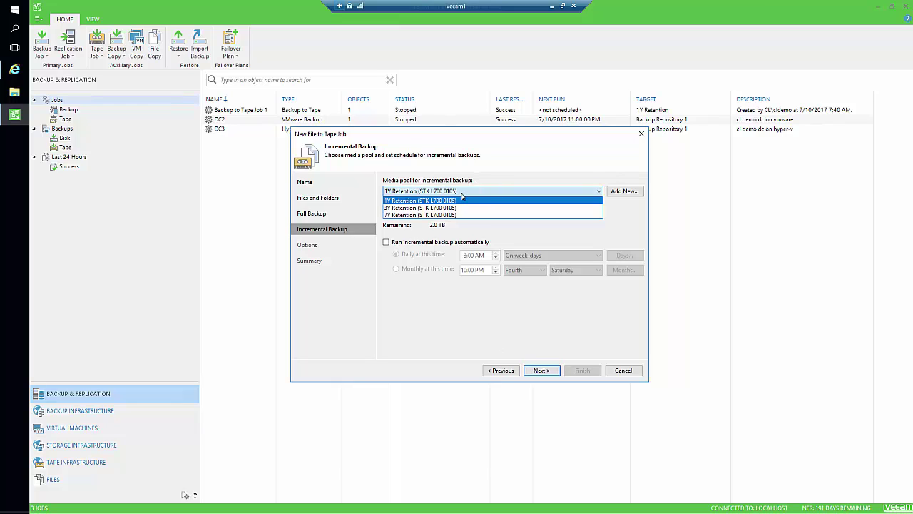
{"action": "left_click", "coordinate": [401, 293]}
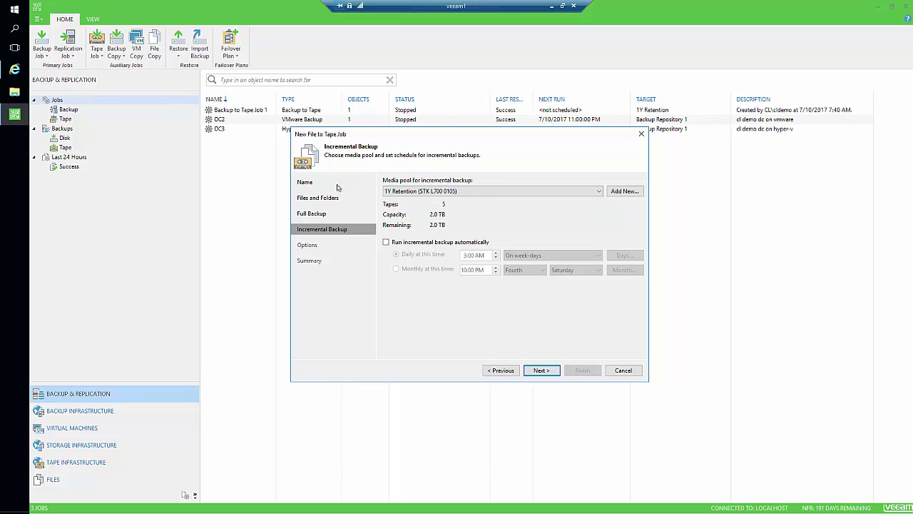
{"action": "left_click", "coordinate": [536, 369]}
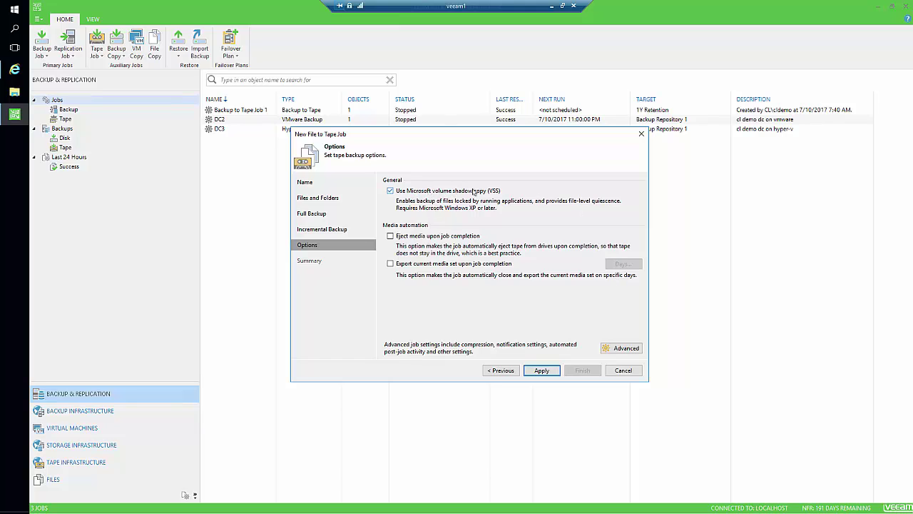
Step: Enable eject media and export current media set upon job completion, then apply
{"action": "left_click", "coordinate": [420, 240]}
{"action": "left_click", "coordinate": [420, 265]}
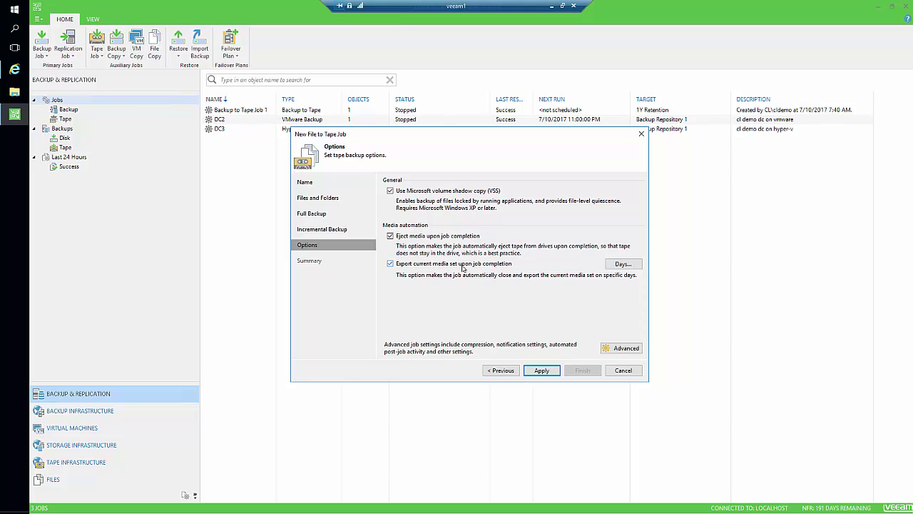
{"action": "left_click", "coordinate": [541, 373]}
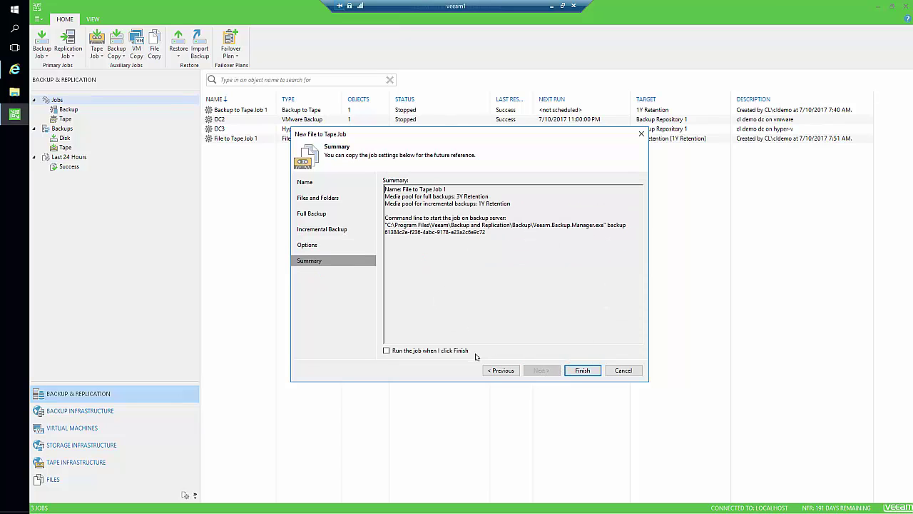
Step: Finish the wizard and watch File to Tape Job 1 complete in an enlarged details panel
{"action": "left_click", "coordinate": [567, 372]}
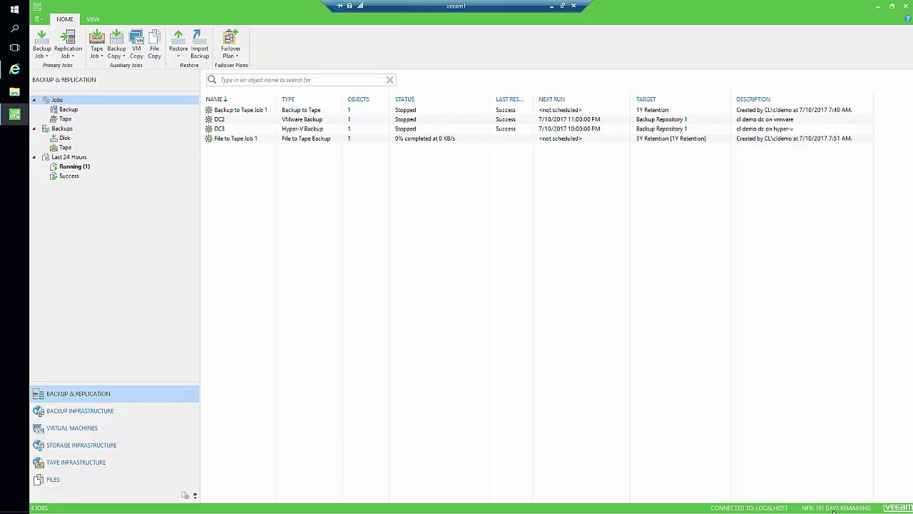
{"action": "left_click", "coordinate": [302, 139]}
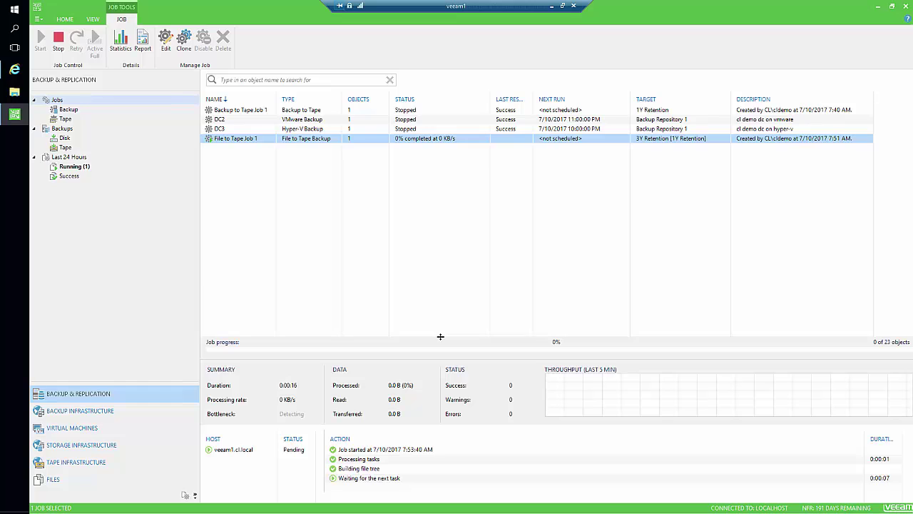
{"action": "left_click_drag", "start_coordinate": [440, 336], "coordinate": [446, 236]}
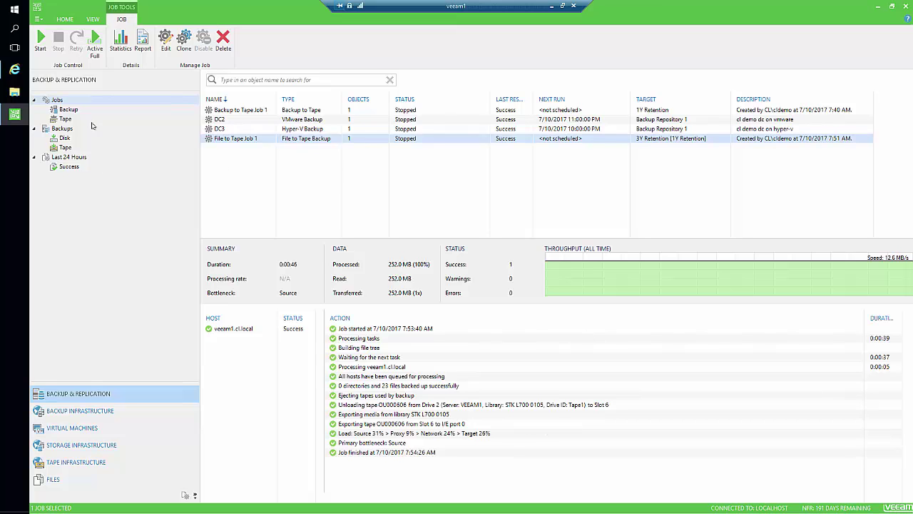
{"action": "left_click", "coordinate": [76, 461]}
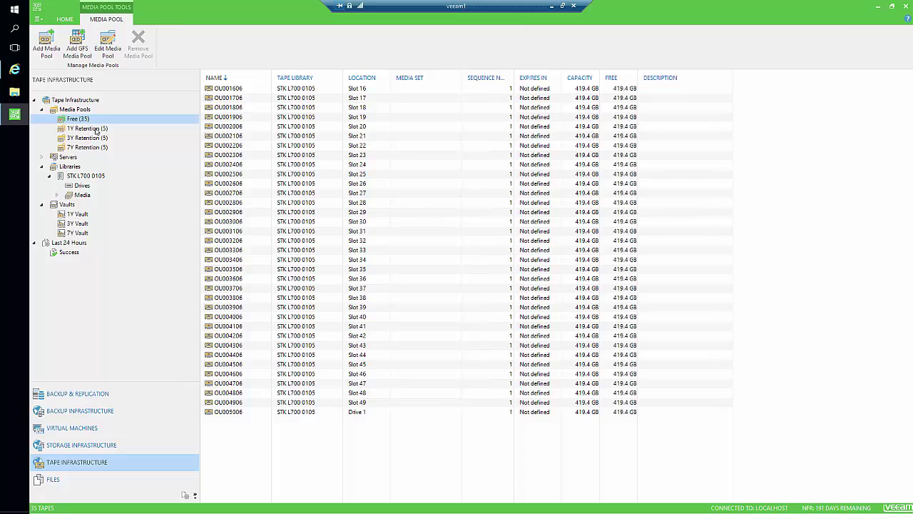
Step: Compare the 1Y and 3Y Retention pools and confirm tape OU000606 is in the 3Y Vault
{"action": "left_click", "coordinate": [96, 130]}
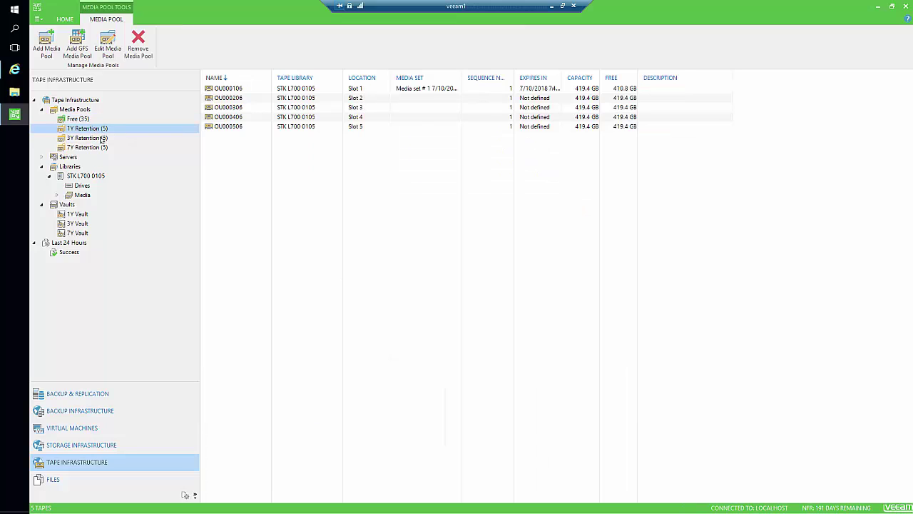
{"action": "left_click", "coordinate": [93, 138]}
{"action": "left_click", "coordinate": [93, 129]}
{"action": "left_click", "coordinate": [93, 138]}
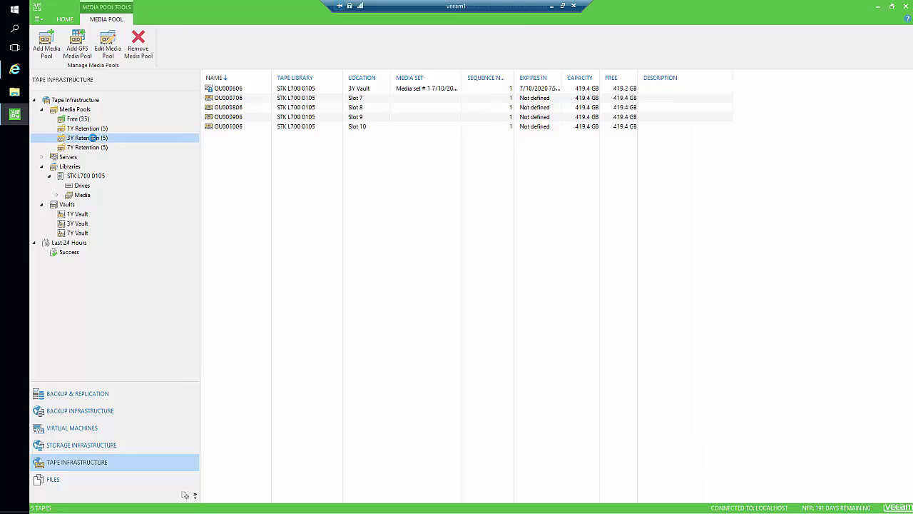
{"action": "left_click", "coordinate": [362, 89]}
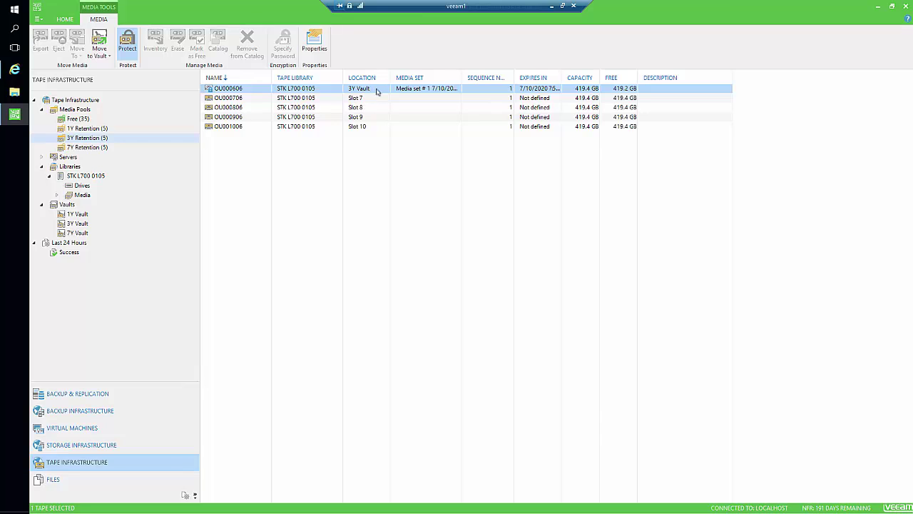
{"action": "left_click", "coordinate": [78, 227]}
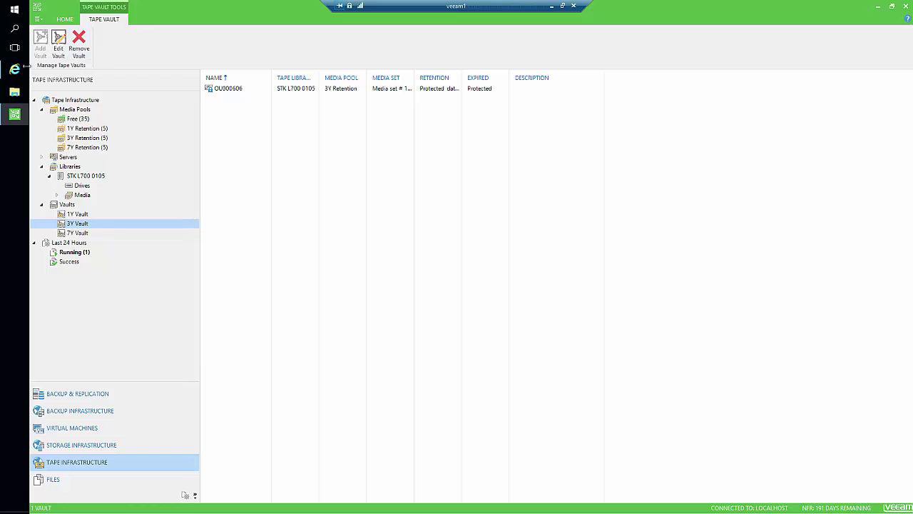
Step: Bring the CloudLanes tape library back to the front, showing OU000606 exporting at 0%
{"action": "mouse_move", "coordinate": [22, 69]}
{"action": "left_click", "coordinate": [92, 69]}
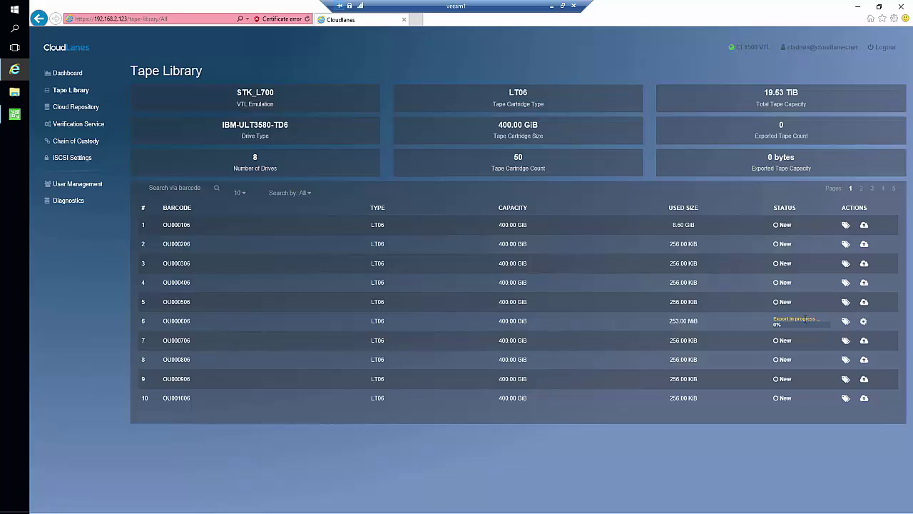
Step: Check OU000606's export status from the CloudLanes dashboard, then view the Cloud Repository's Azure usage
{"action": "left_click", "coordinate": [79, 74]}
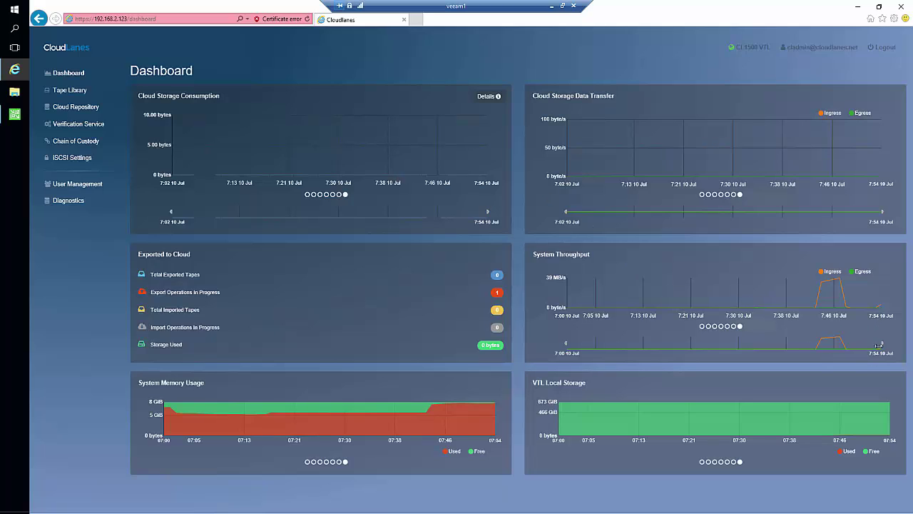
{"action": "mouse_move", "coordinate": [875, 320]}
{"action": "left_click", "coordinate": [498, 295]}
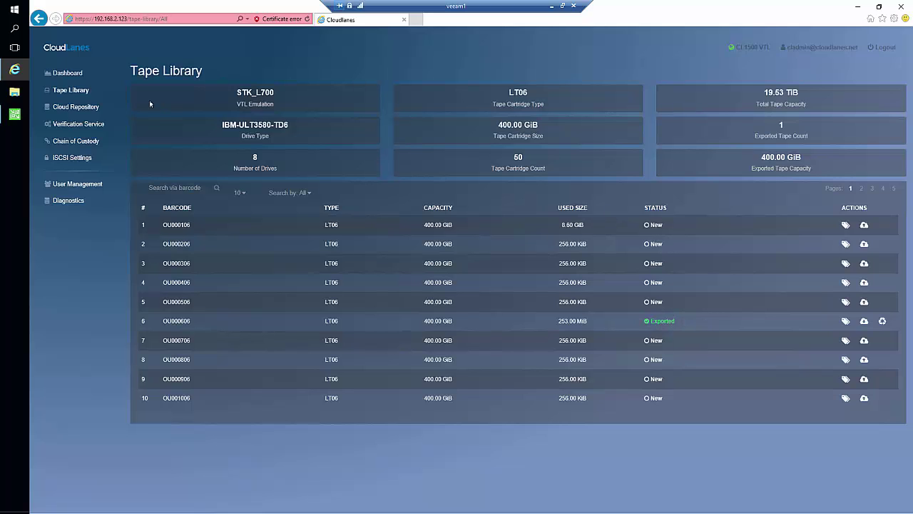
{"action": "left_click", "coordinate": [81, 107]}
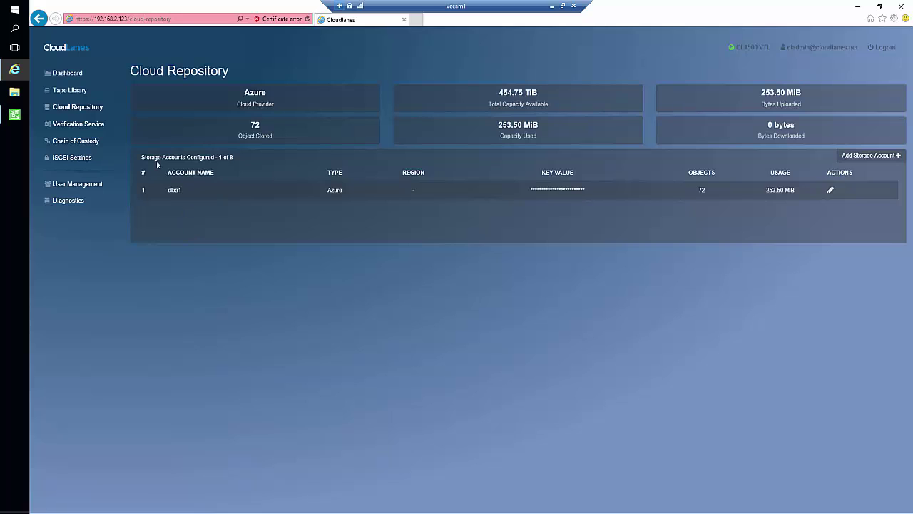
Step: Return to the CloudLanes dashboard, then switch back to Veeam's 3Y Vault view
{"action": "left_click", "coordinate": [78, 74]}
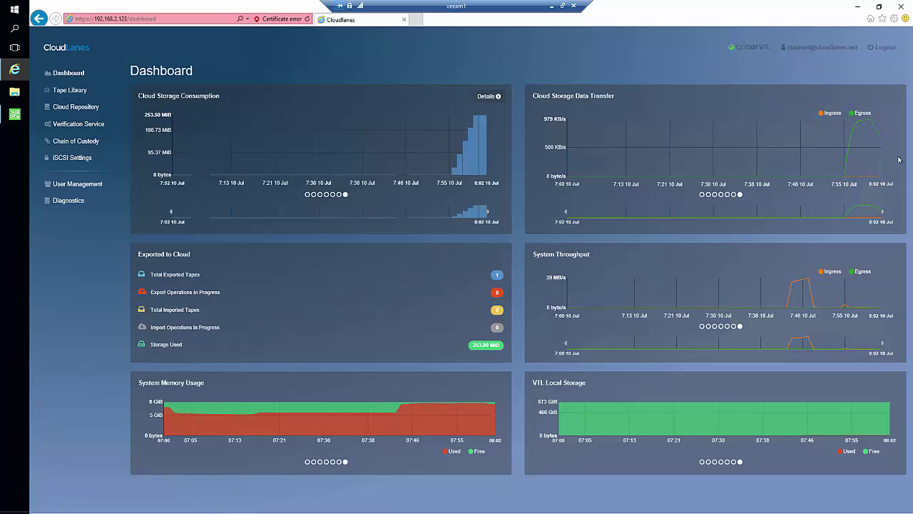
{"action": "left_click", "coordinate": [14, 115]}
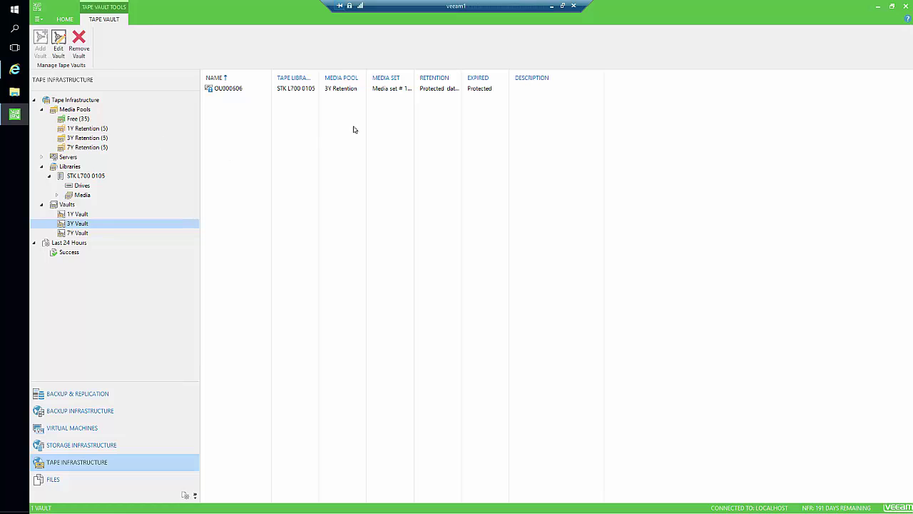
Step: List the 23 files archived to tape from \\dc3\share1 on veeam1 in Veeam's Files view
{"action": "left_click", "coordinate": [69, 242]}
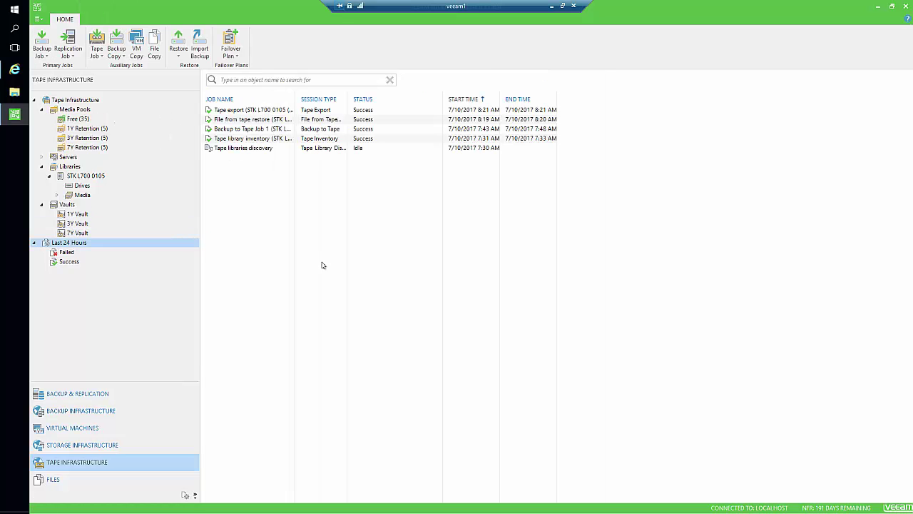
{"action": "left_click", "coordinate": [101, 393]}
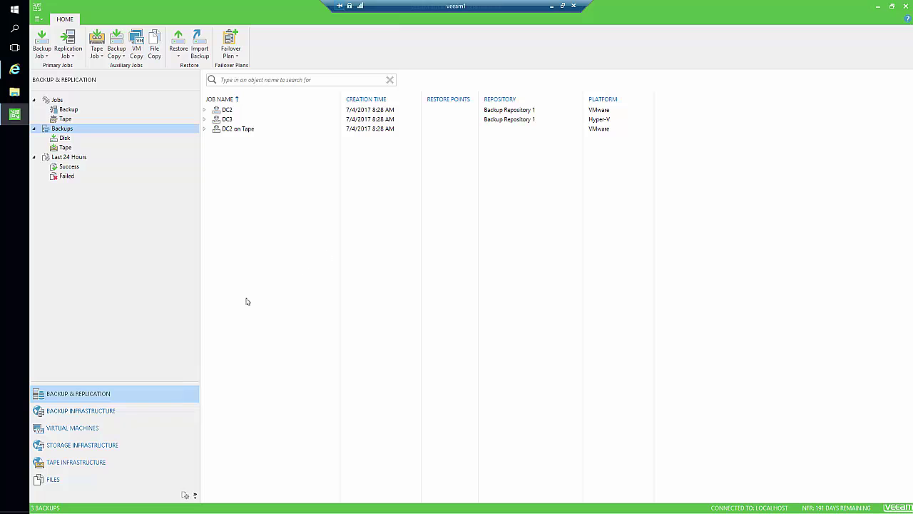
{"action": "left_click", "coordinate": [75, 480]}
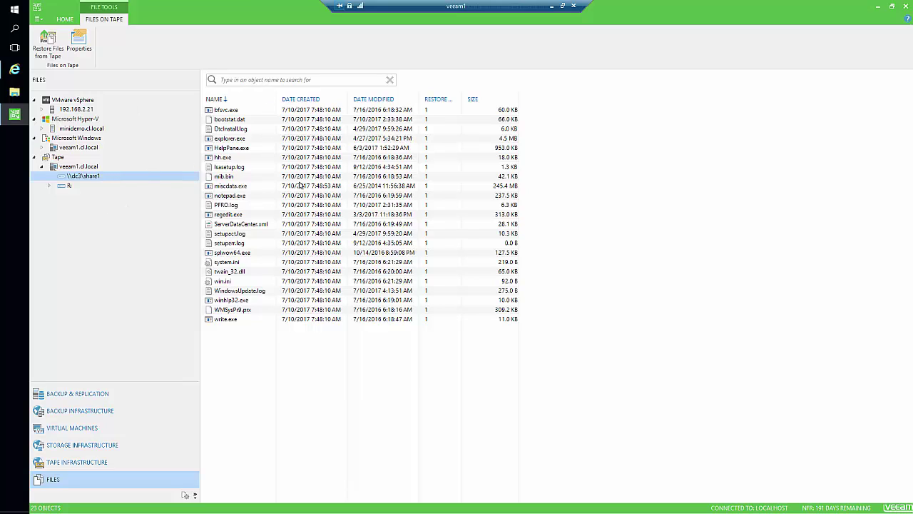
Step: Start restoring hh.exe from tape, note it needs tape OU000606, then return to CloudLanes
{"action": "left_click", "coordinate": [241, 159]}
{"action": "right_click", "coordinate": [241, 159]}
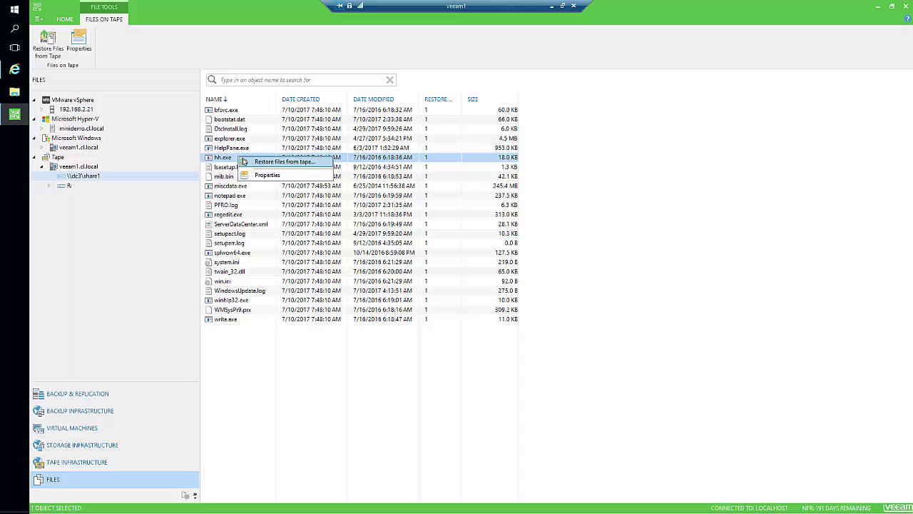
{"action": "left_click", "coordinate": [255, 162]}
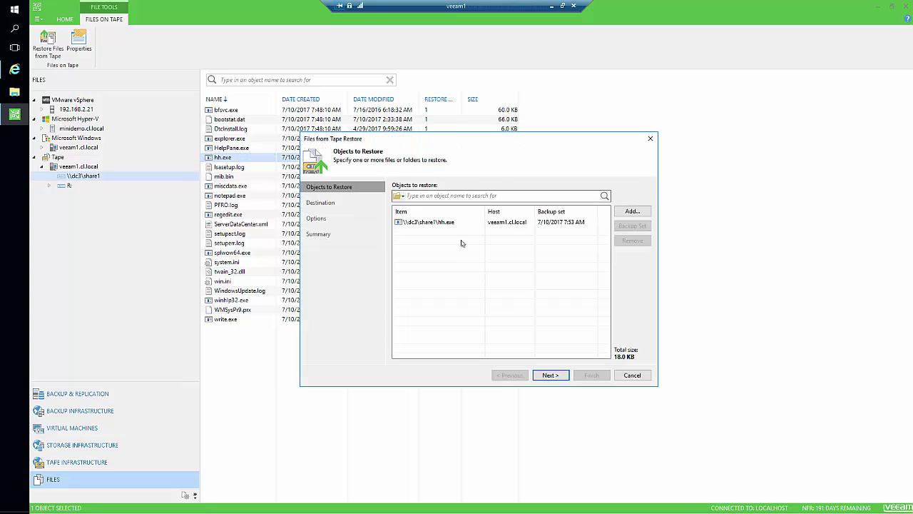
{"action": "left_click", "coordinate": [549, 378]}
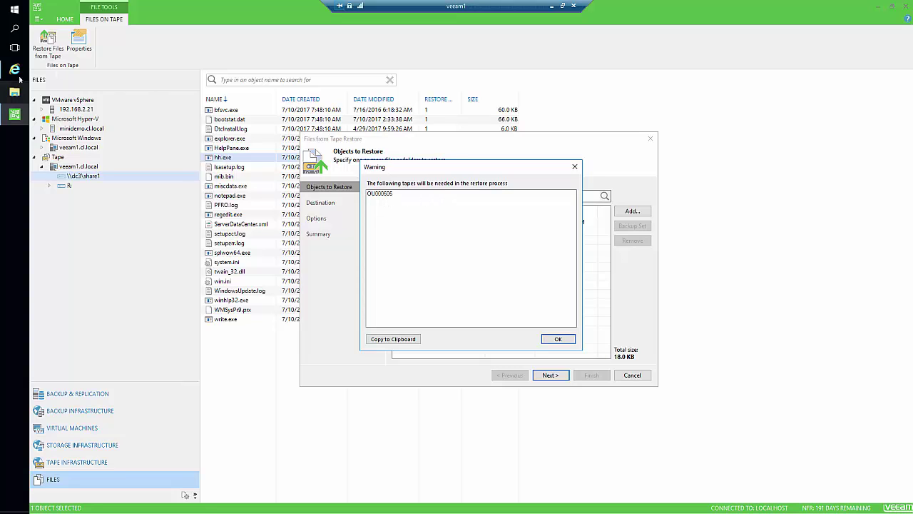
{"action": "left_click", "coordinate": [14, 69]}
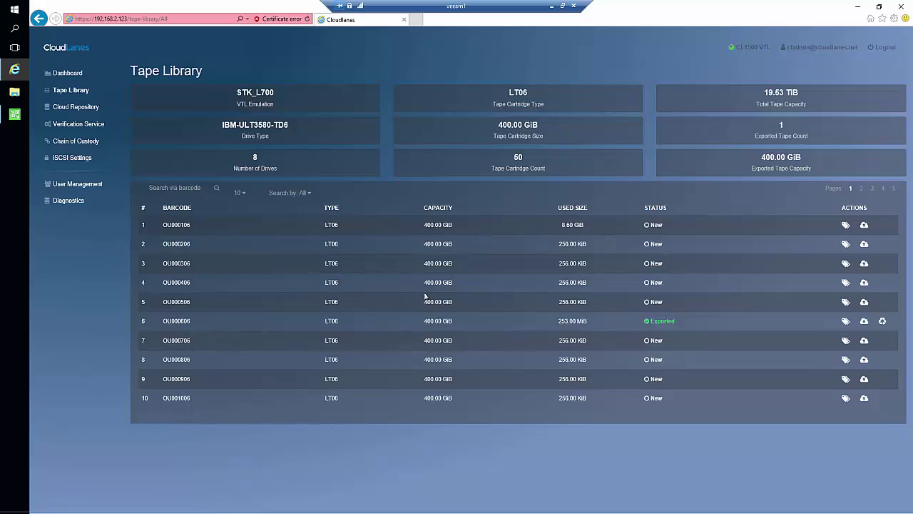
Step: Import tape OU000606 back from the cloud, then return to Veeam's waiting restore wizard
{"action": "left_click", "coordinate": [862, 324]}
{"action": "left_click", "coordinate": [13, 114]}
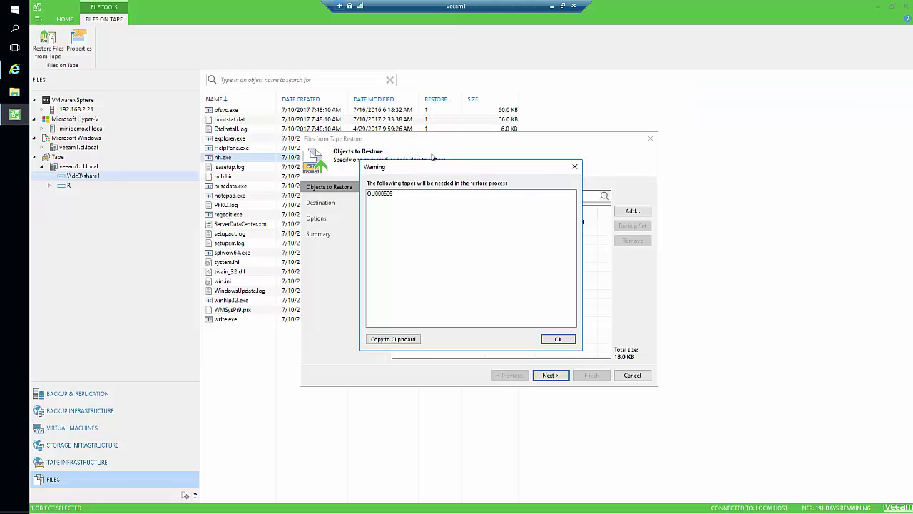
Step: Restore hh.exe to its original location, overwriting only if older, and close the progress window
{"action": "left_click", "coordinate": [544, 340]}
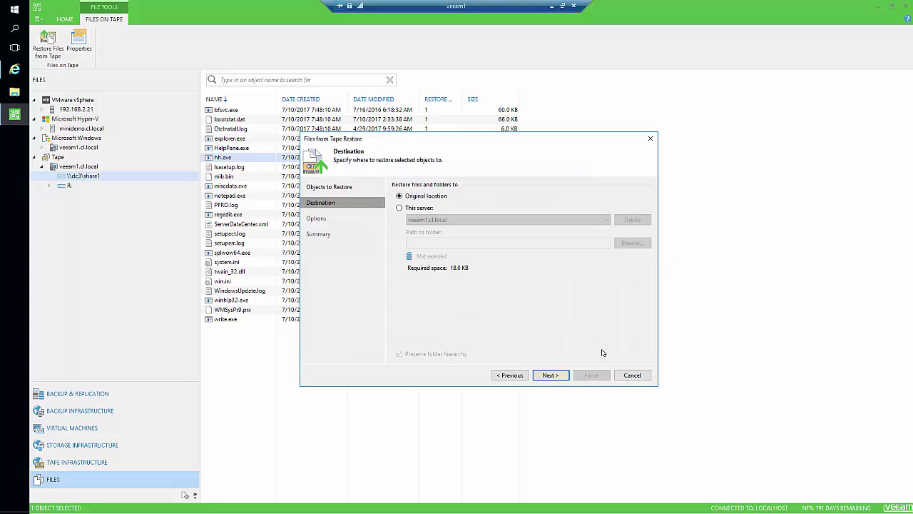
{"action": "left_click", "coordinate": [550, 375]}
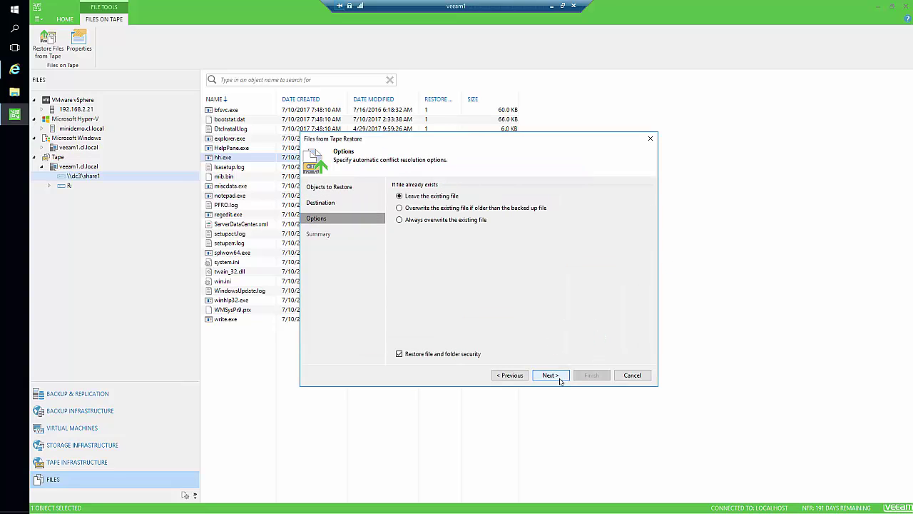
{"action": "left_click", "coordinate": [467, 208]}
{"action": "left_click", "coordinate": [554, 376]}
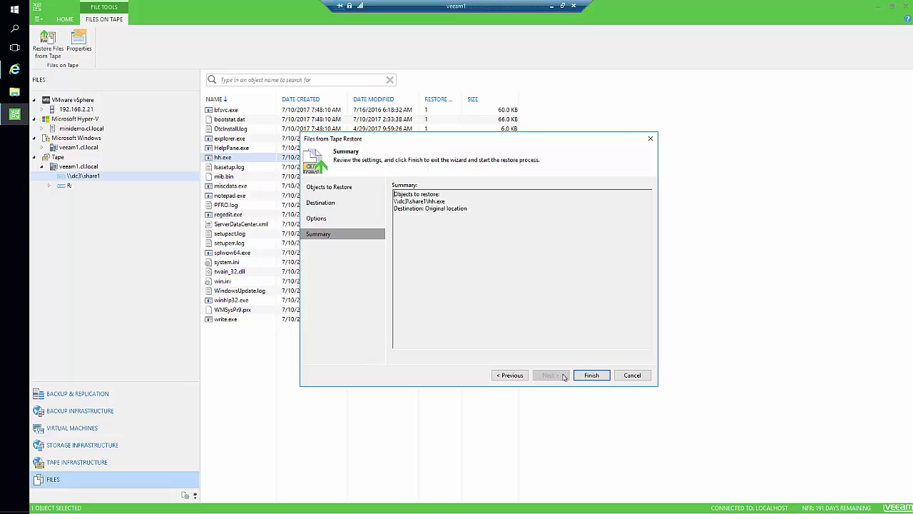
{"action": "left_click", "coordinate": [589, 375]}
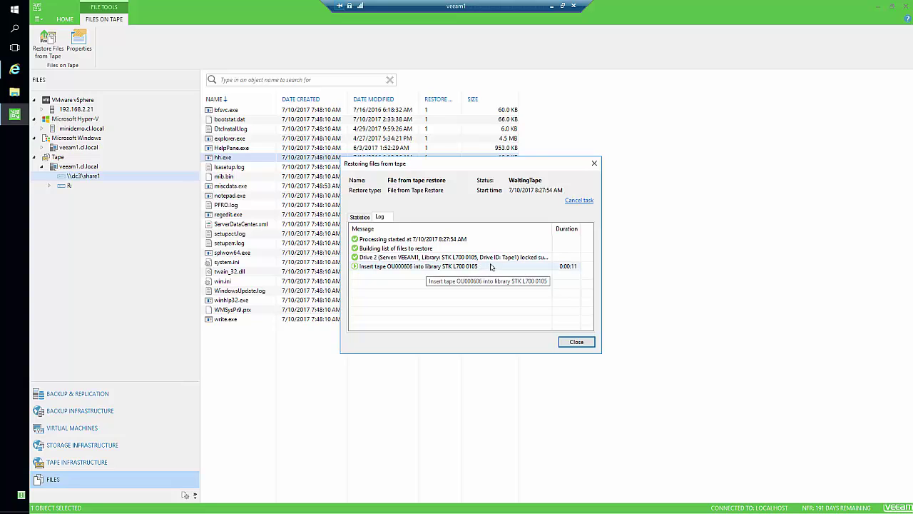
{"action": "left_click", "coordinate": [576, 342]}
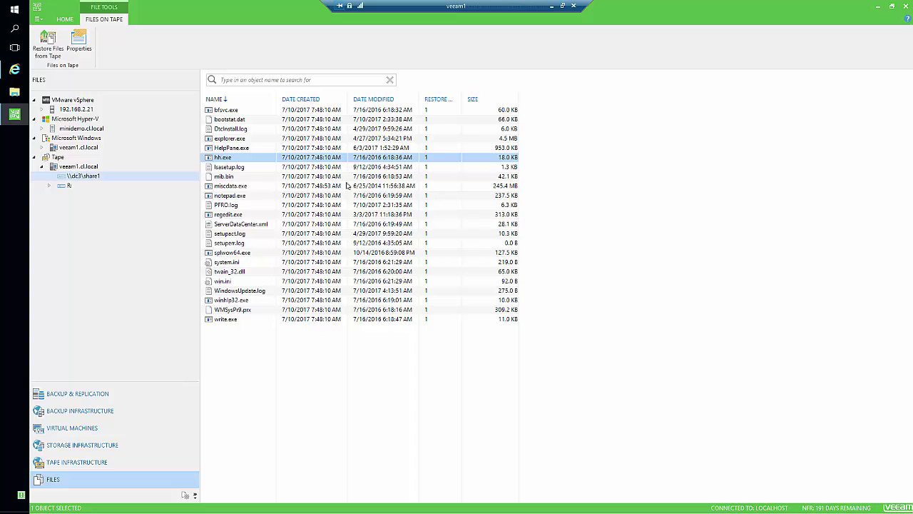
Step: Import the returned tape from I/E port 1 into Slot 6 of library STK L700 0105
{"action": "left_click", "coordinate": [106, 464]}
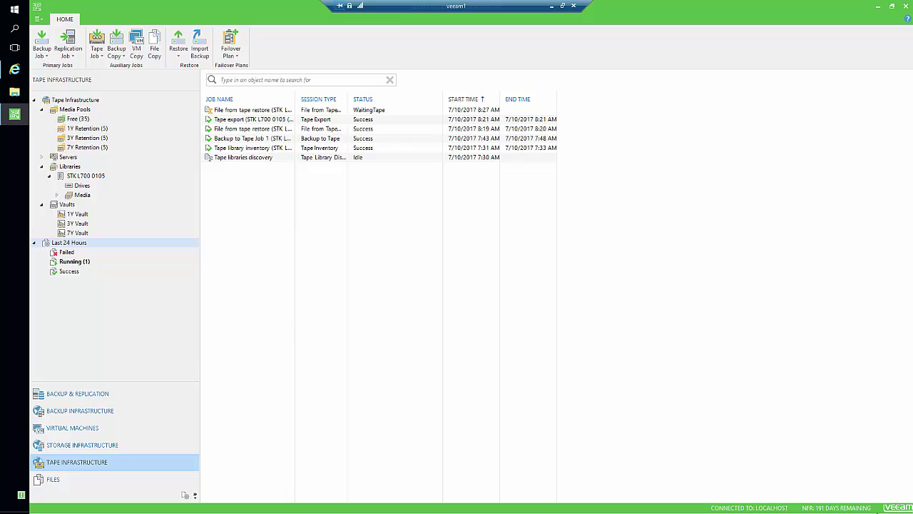
{"action": "left_click", "coordinate": [90, 177]}
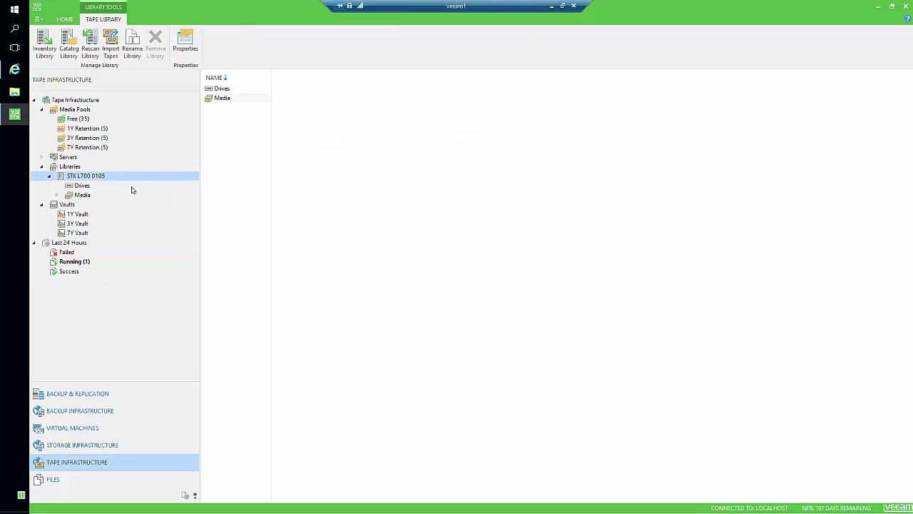
{"action": "left_click", "coordinate": [111, 45]}
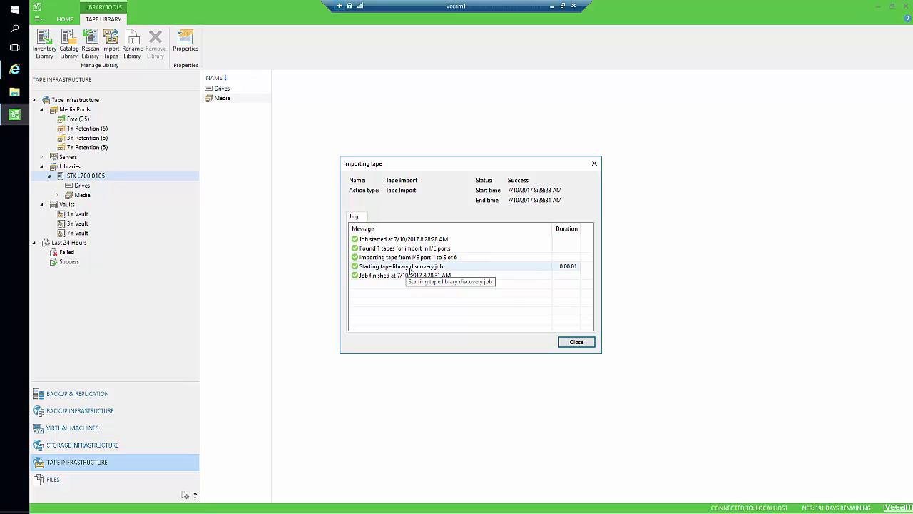
Step: Review the successful File from tape restore session, then confirm the 1Y Vault holds no tapes
{"action": "left_click", "coordinate": [576, 341]}
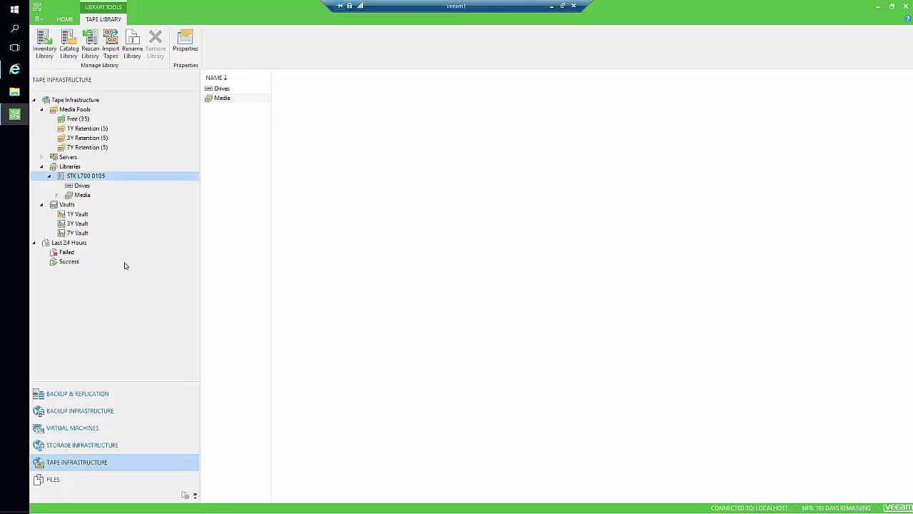
{"action": "left_click", "coordinate": [71, 263]}
{"action": "left_click", "coordinate": [295, 121]}
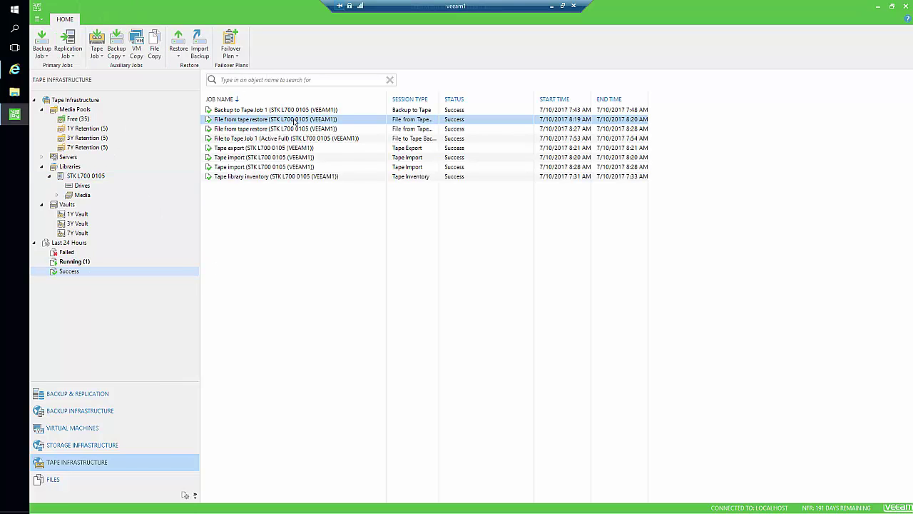
{"action": "double_click", "coordinate": [294, 121]}
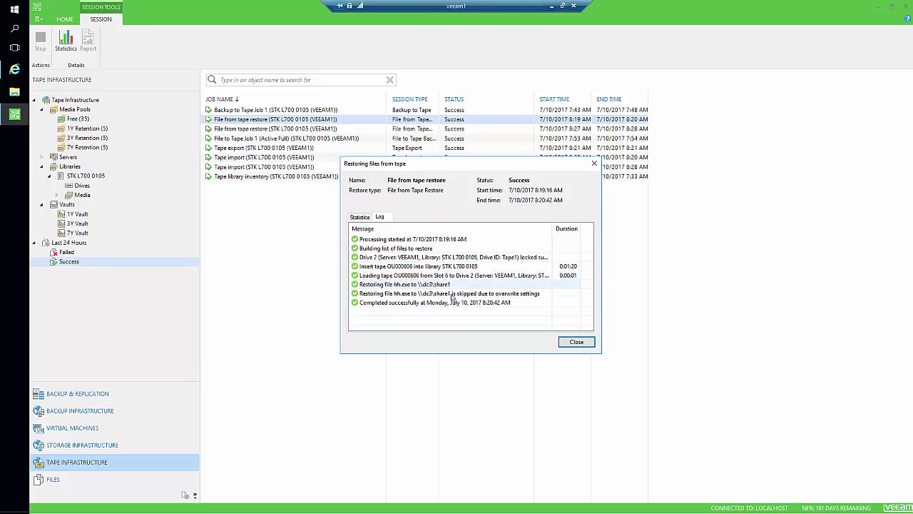
{"action": "key", "text": "Escape"}
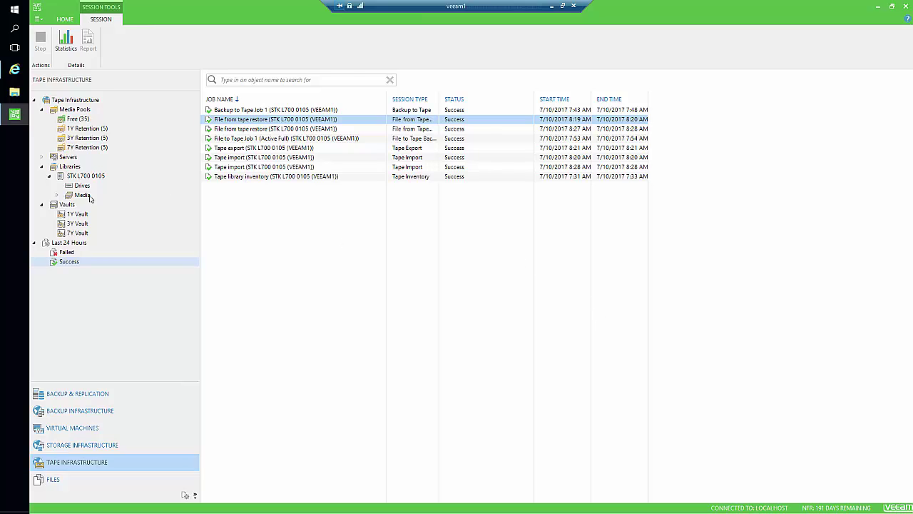
{"action": "left_click", "coordinate": [80, 215]}
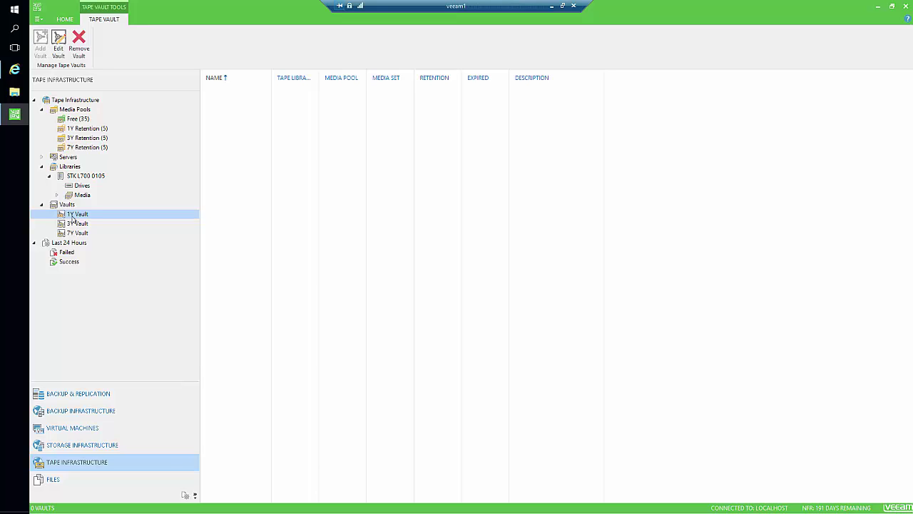
Step: Check CloudLanes' tape list, then show Veeam's Tape Infrastructure overview after selecting STK L700 0105
{"action": "left_click", "coordinate": [13, 73]}
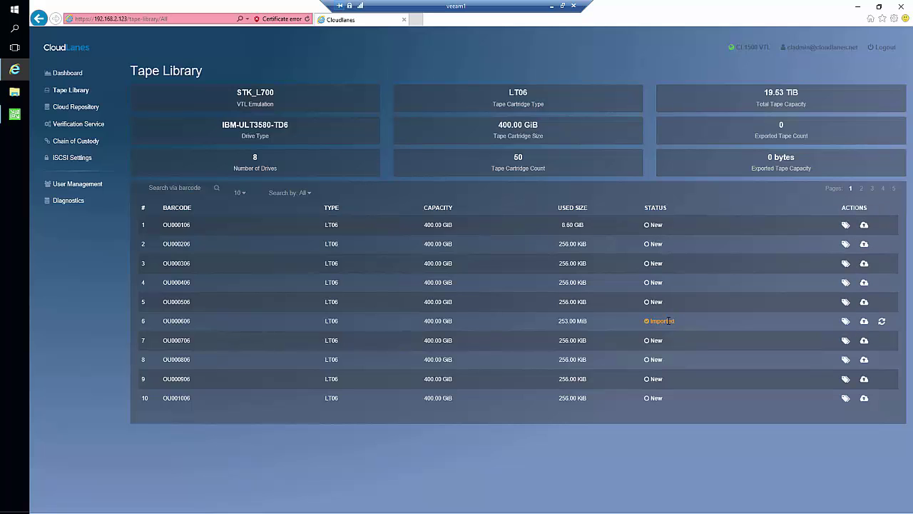
{"action": "left_click", "coordinate": [14, 114]}
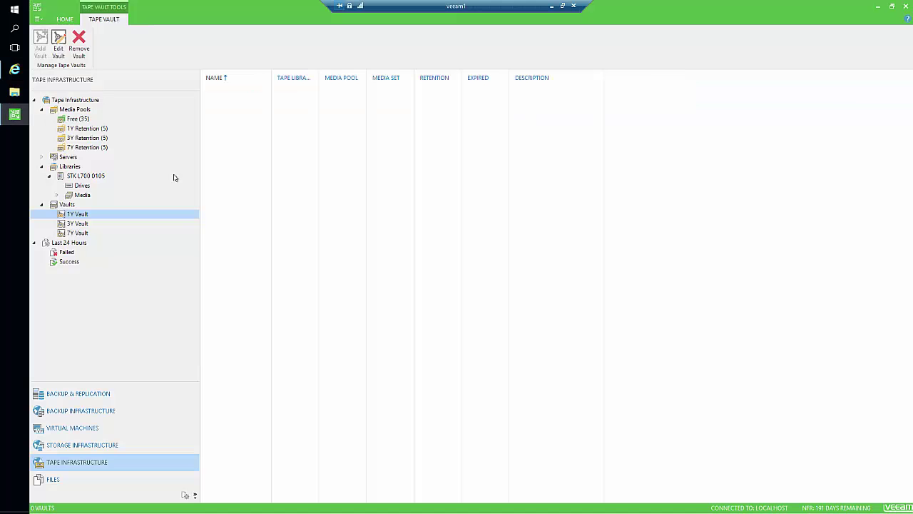
{"action": "left_click", "coordinate": [84, 176]}
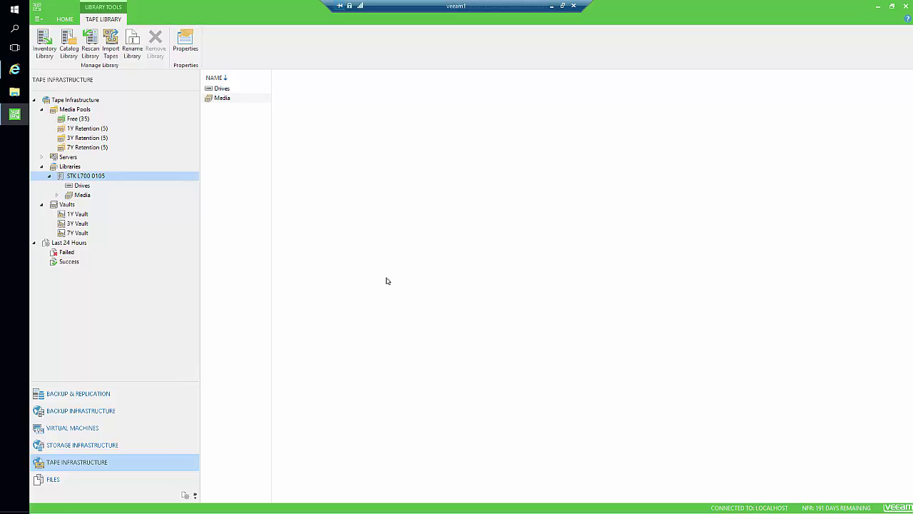
{"action": "left_click", "coordinate": [92, 100]}
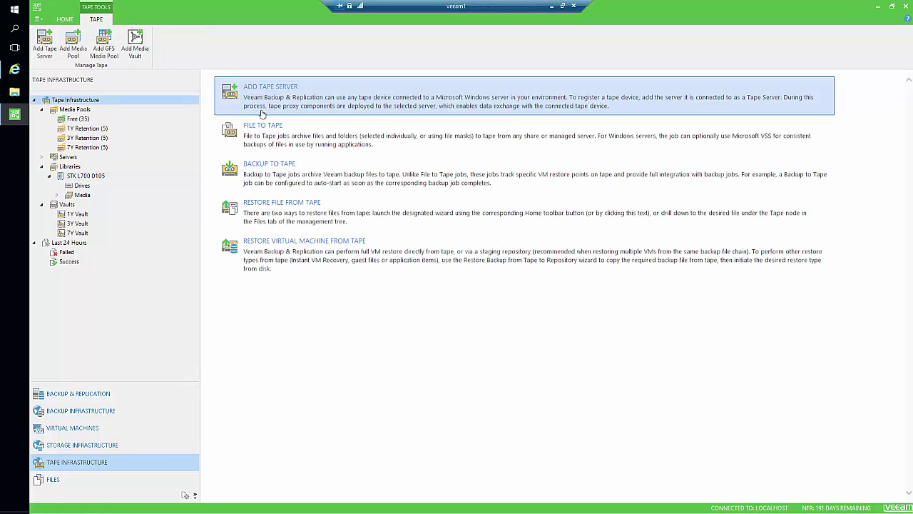